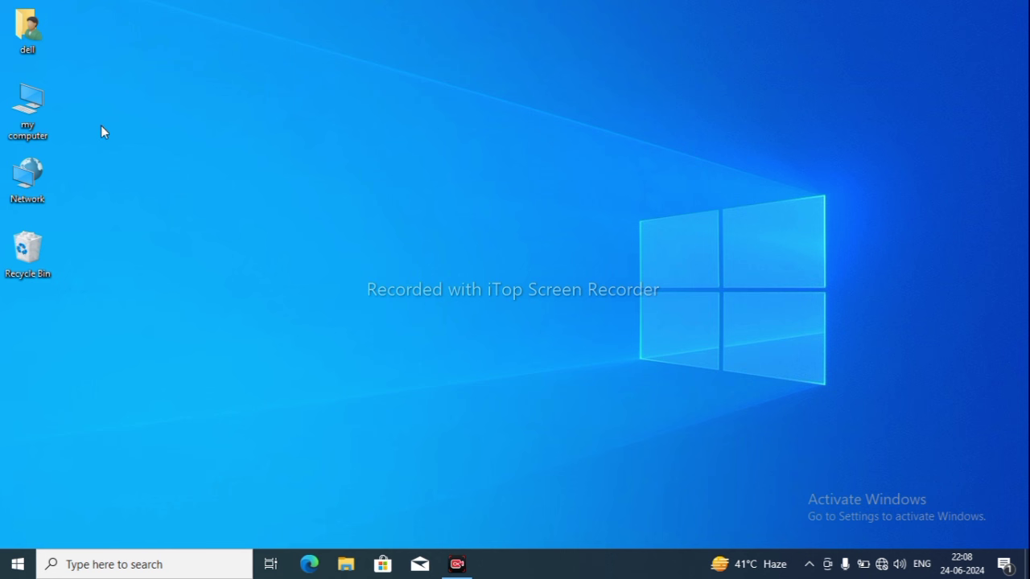
Set the desktop icons to the small size.
right_click(251, 137)
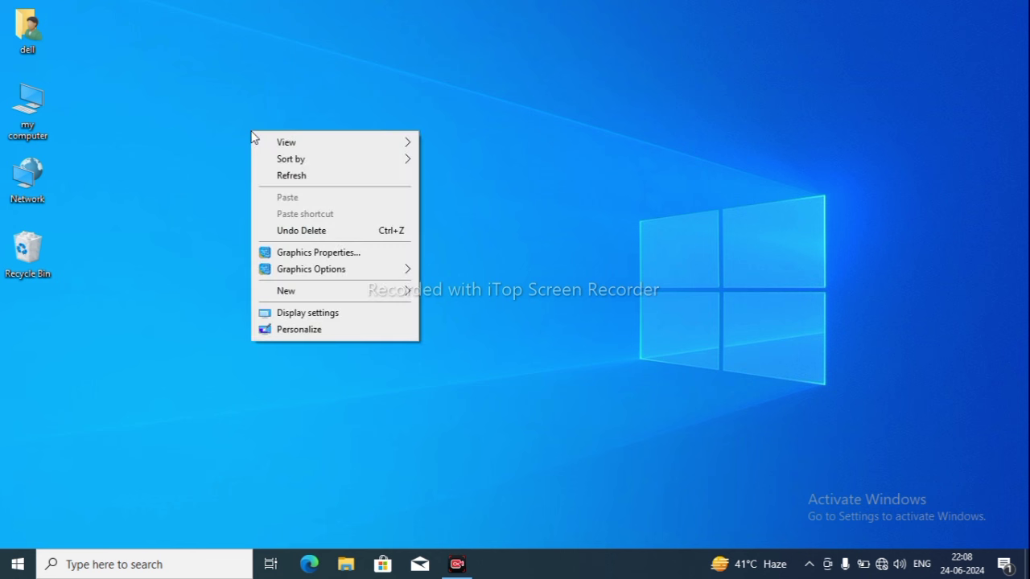
mouse_move(287, 144)
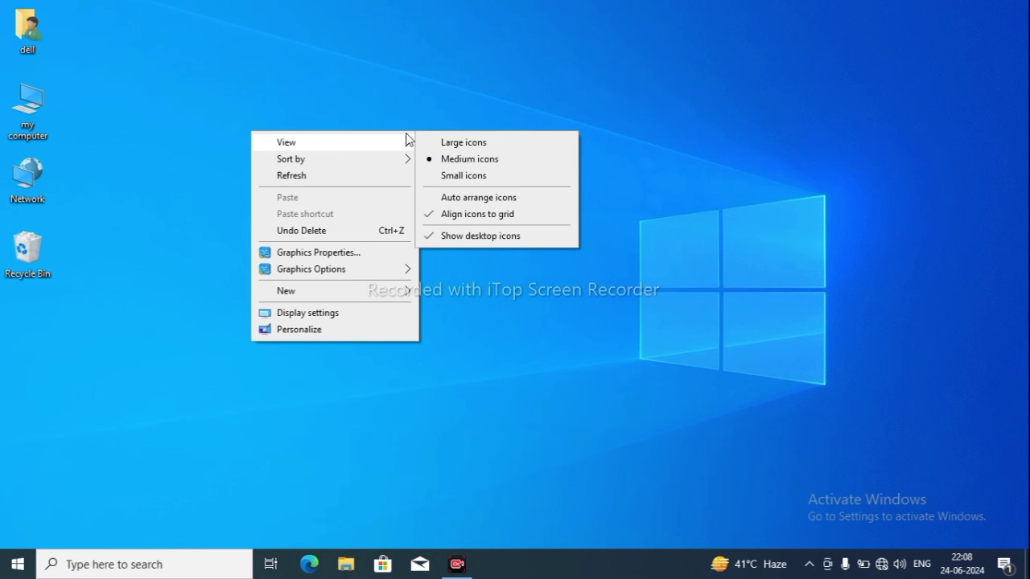
left_click(462, 180)
Set the desktop icons to the large size.
right_click(447, 165)
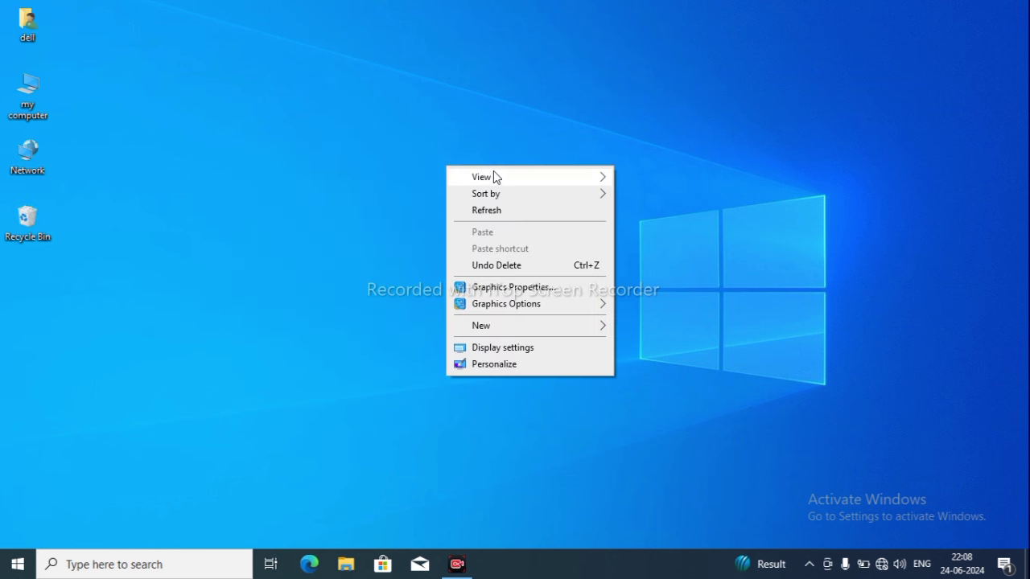
mouse_move(579, 178)
left_click(660, 177)
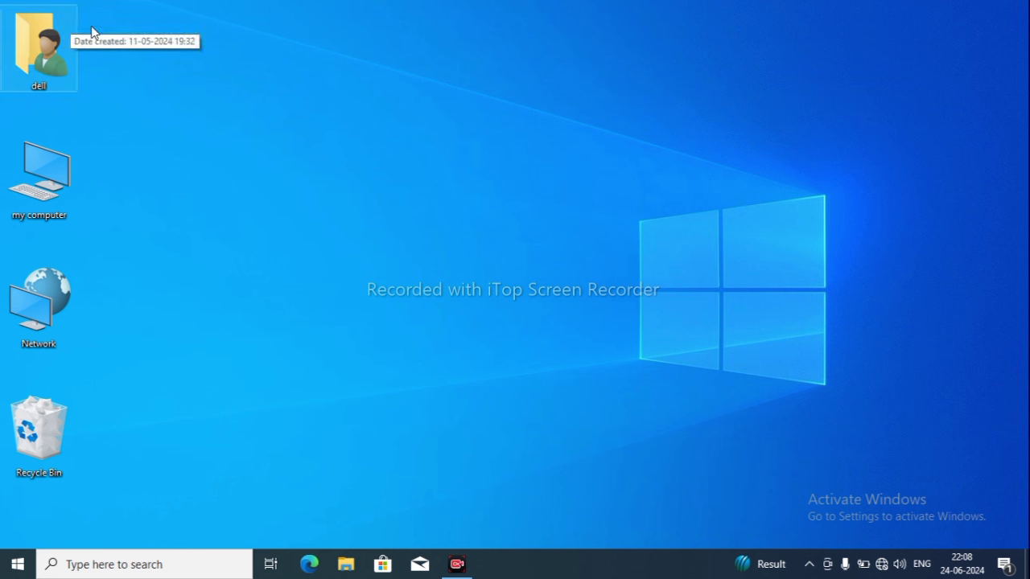
Set the desktop icons to the medium size.
right_click(371, 60)
mouse_move(411, 70)
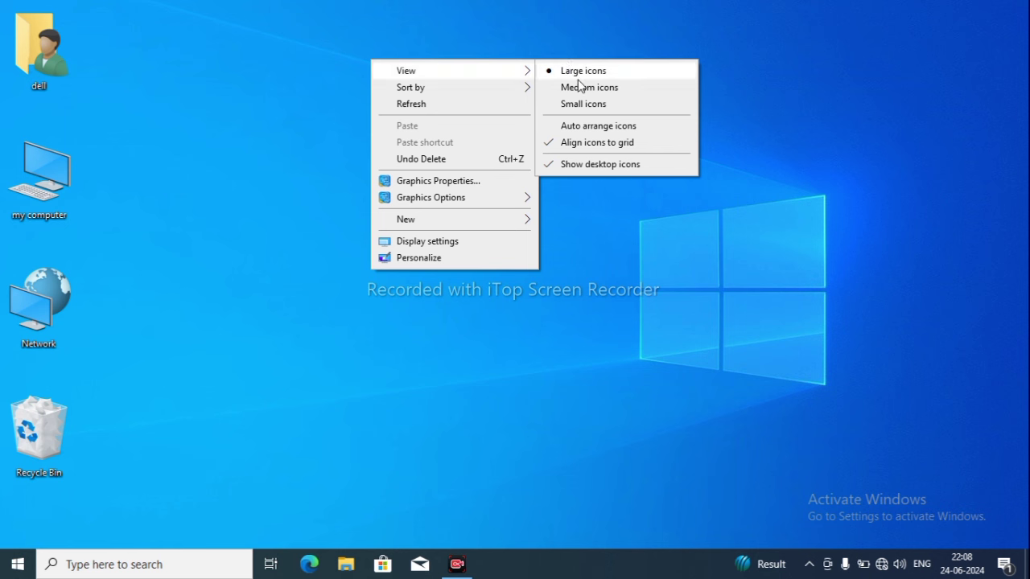
left_click(581, 87)
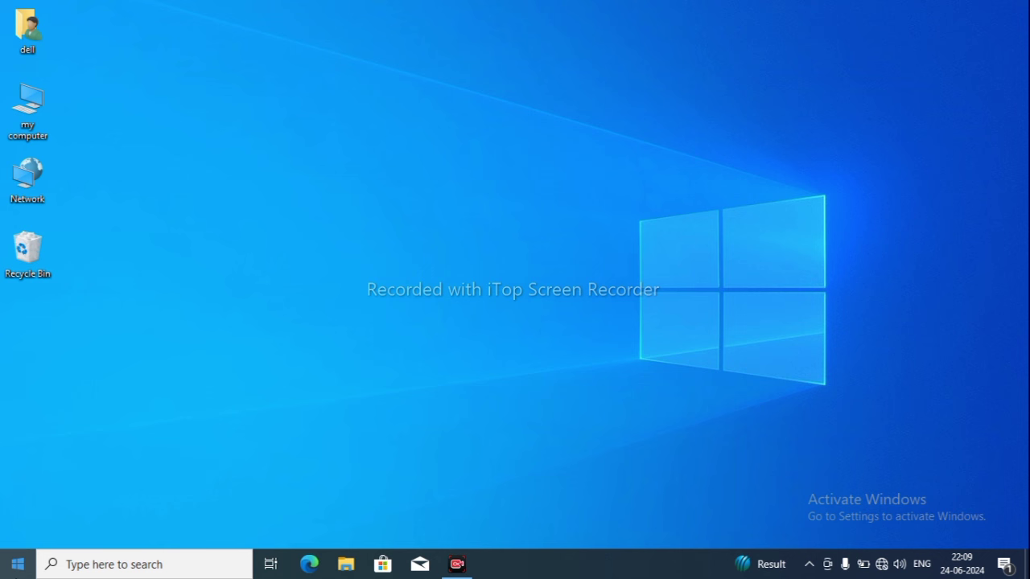
Browse the alphabetical list of installed apps in Start from beginning to end and close it.
left_click(17, 566)
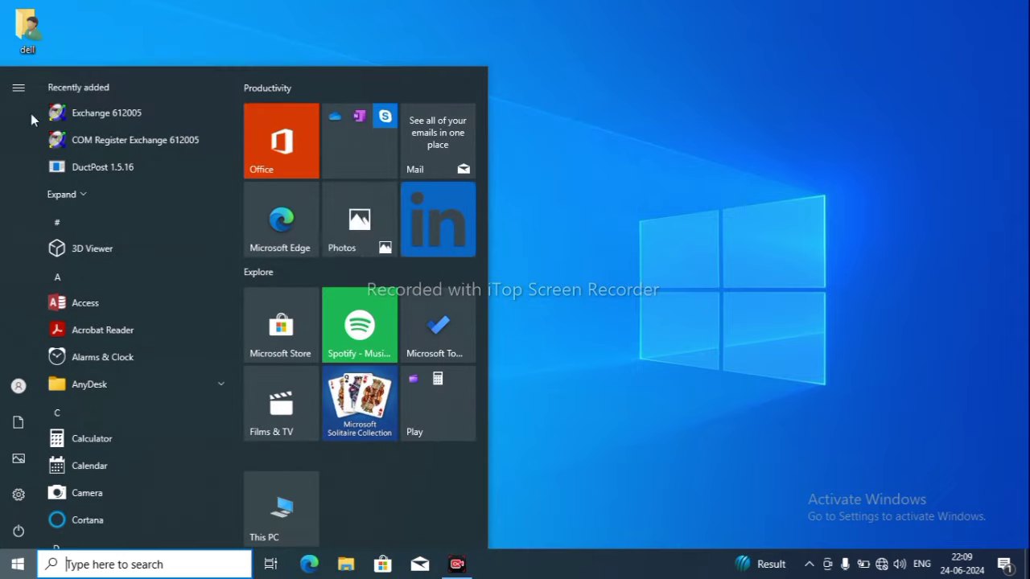
scroll(155, 291, "down", 5)
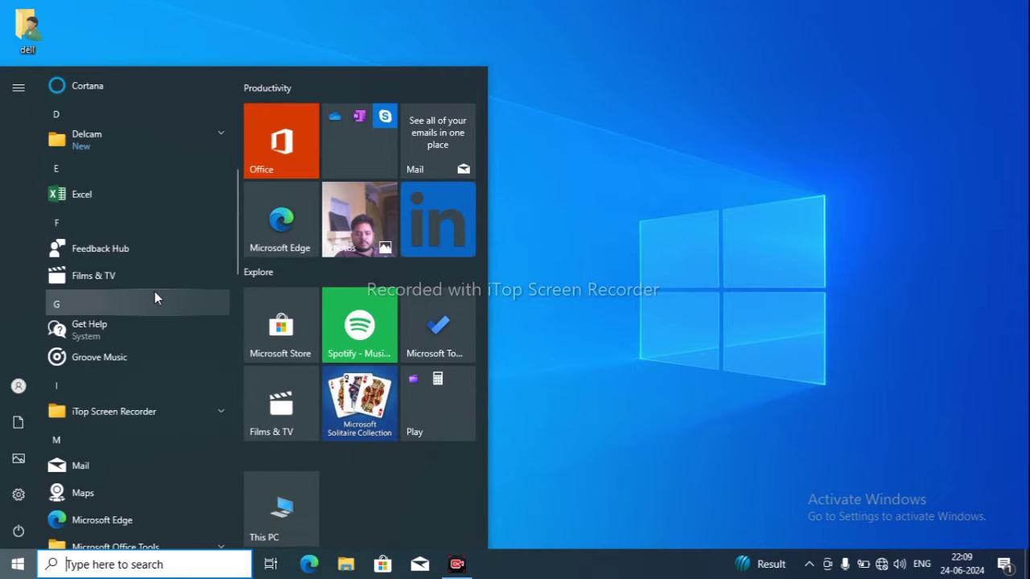
scroll(155, 292, "up", 3)
scroll(154, 292, "down", 5)
scroll(155, 292, "down", 5)
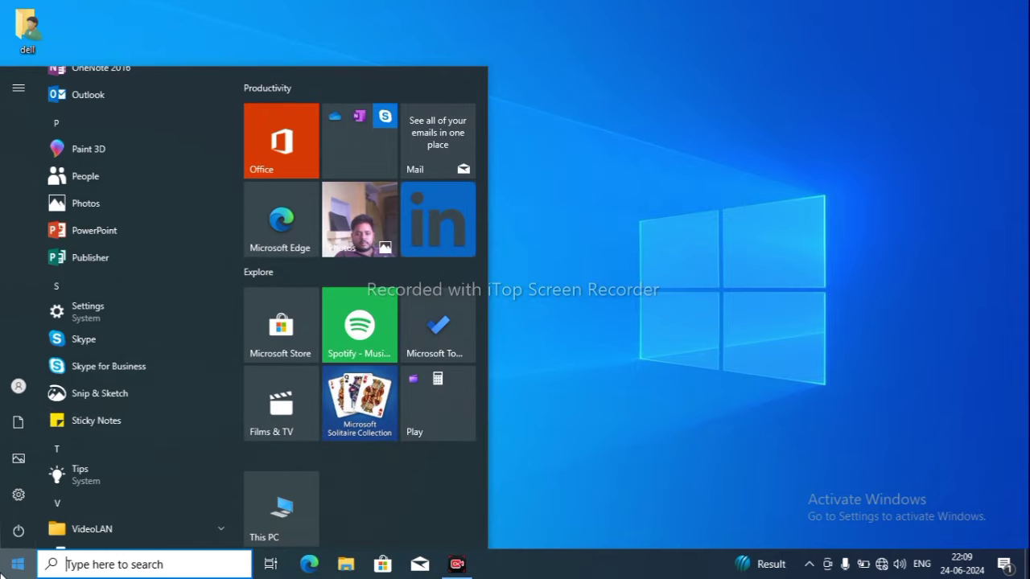
left_click(5, 573)
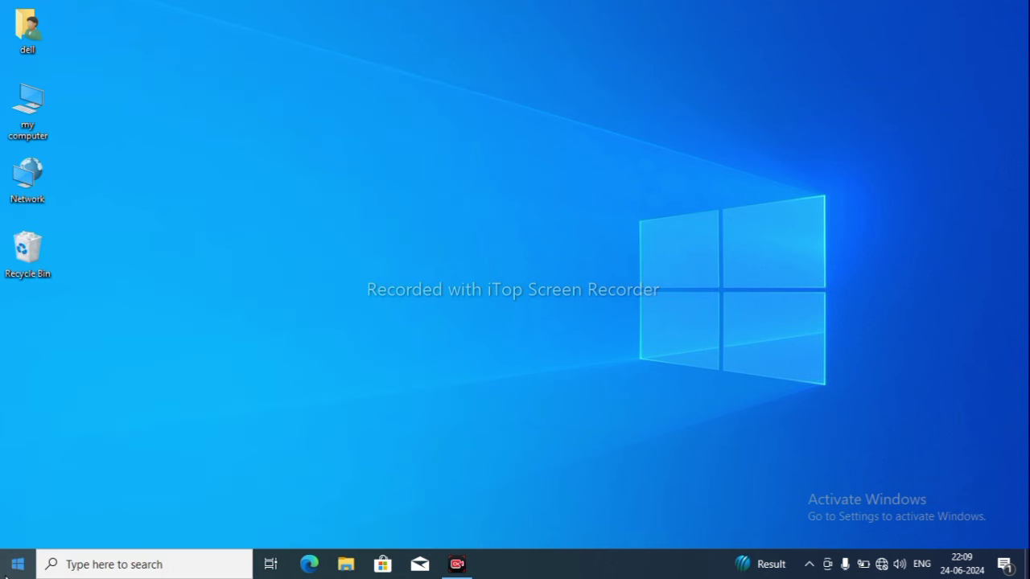
Display the computer's power choices (Sleep, Shut down, Restart) in Start and collapse them without choosing one.
left_click(6, 573)
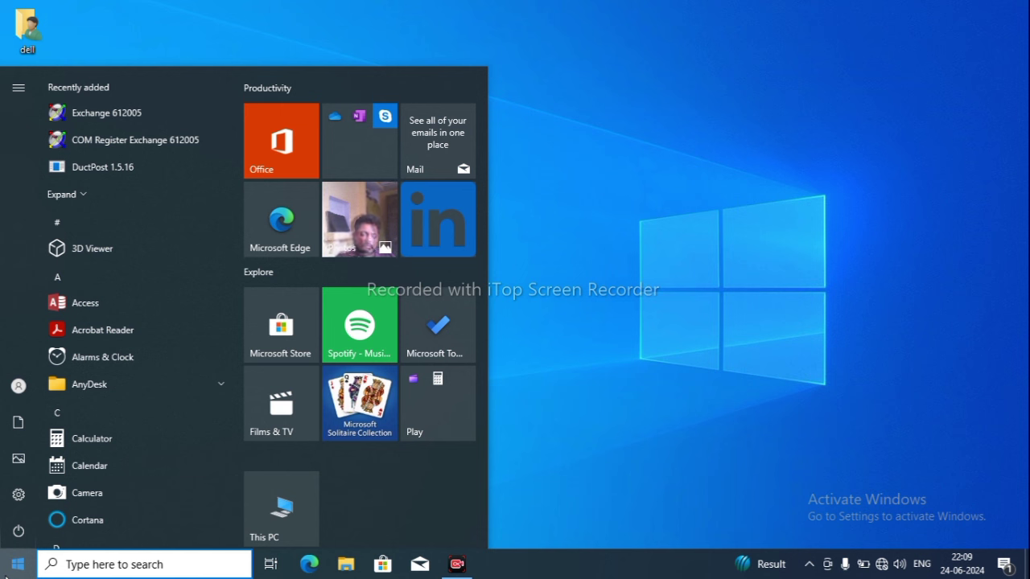
mouse_move(26, 280)
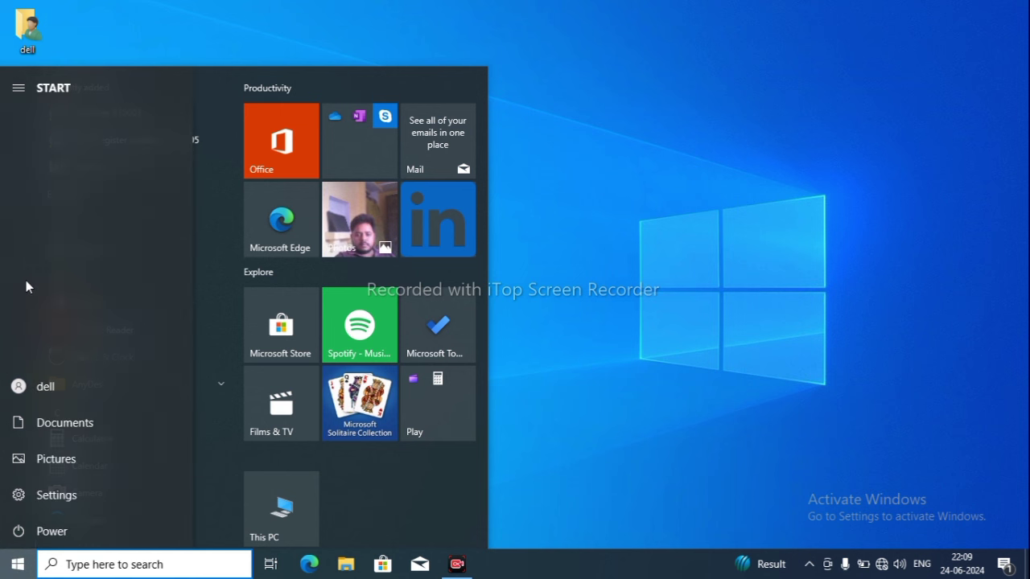
left_click(36, 531)
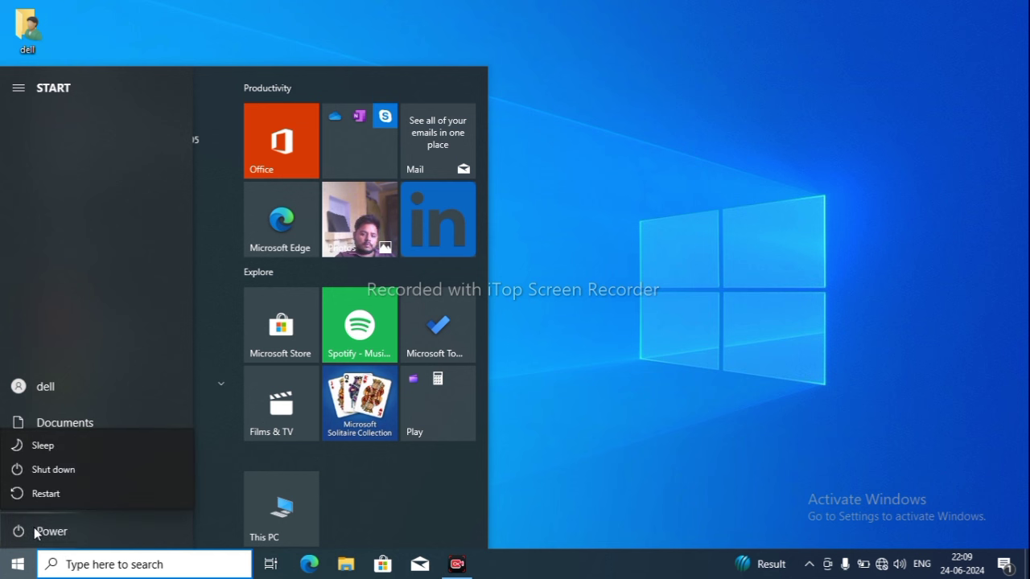
left_click(49, 457)
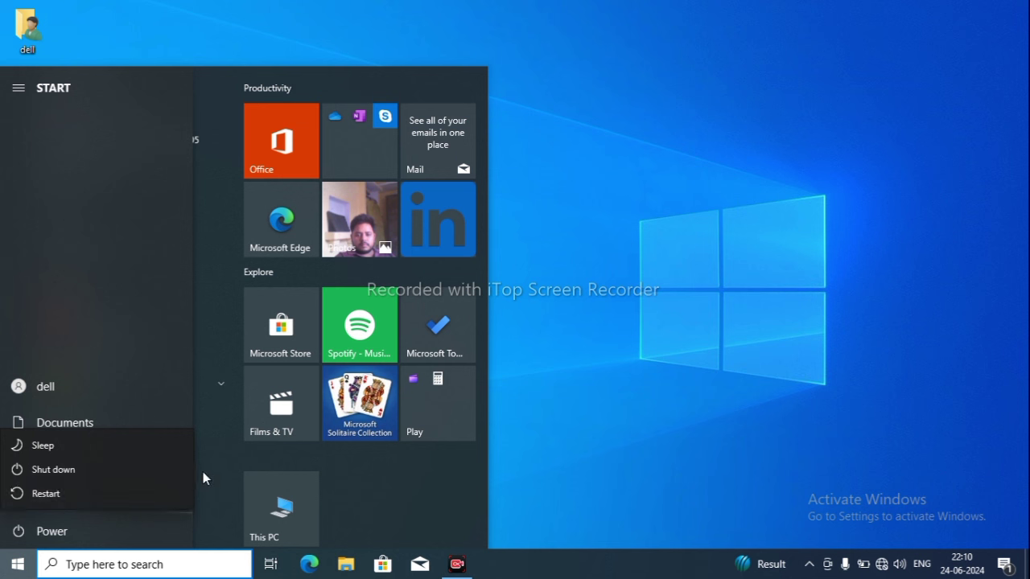
left_click(28, 541)
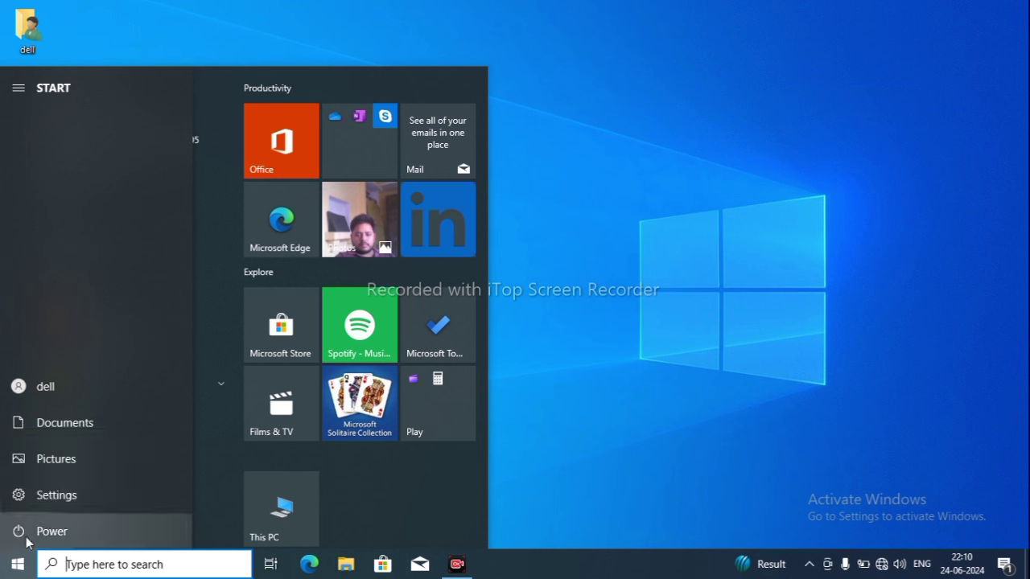
Open the Windows Settings home page to view its categories and close it.
left_click(35, 493)
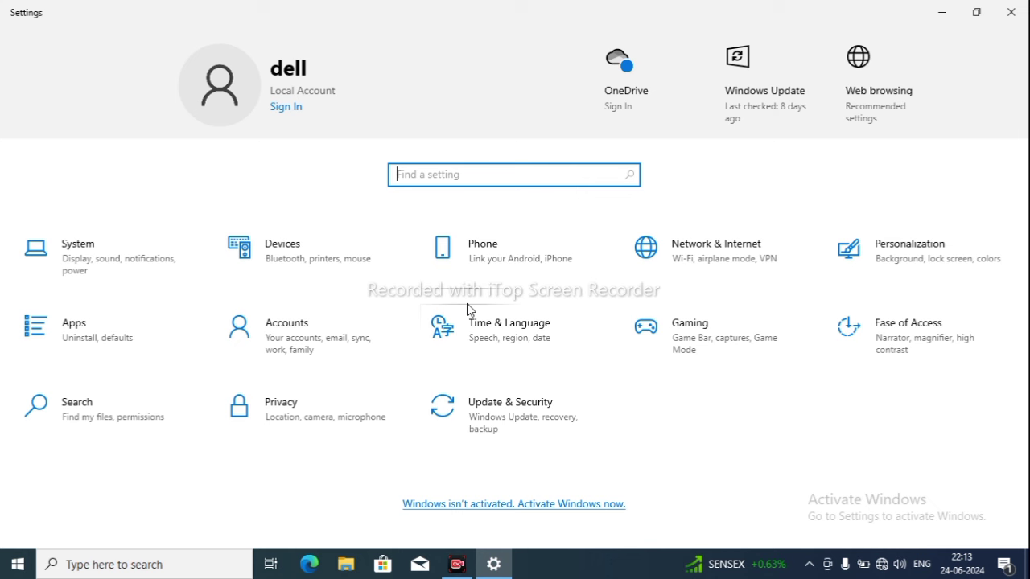
left_click(1011, 12)
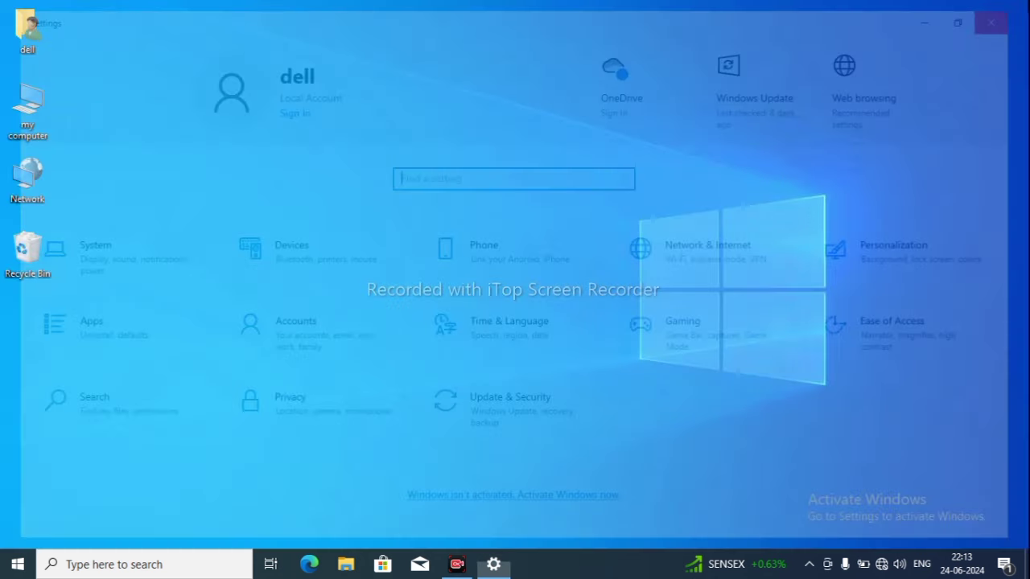
Open the properties of the my computer desktop icon, review the device and Windows specifications, and close the window.
right_click(16, 129)
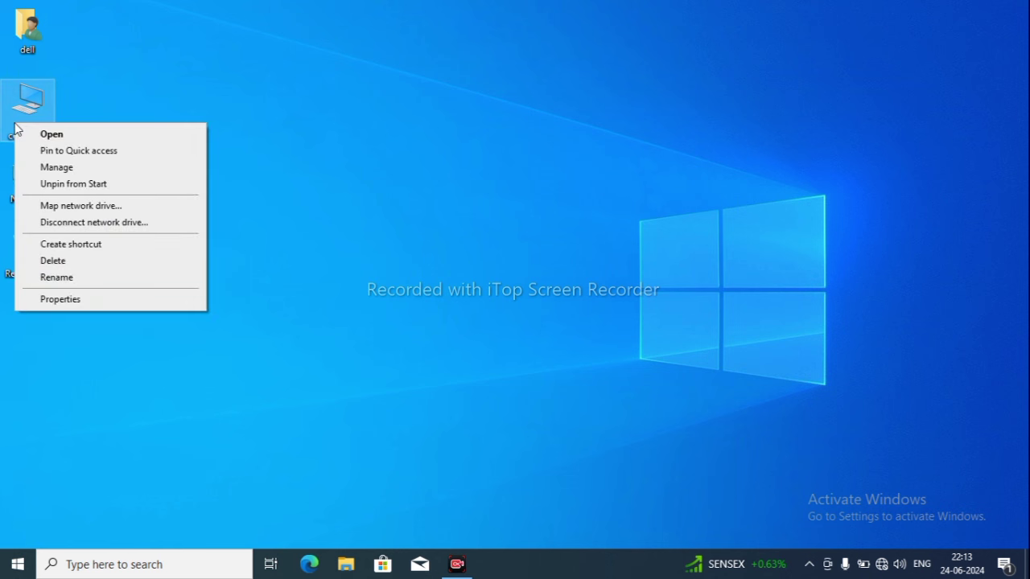
left_click(61, 299)
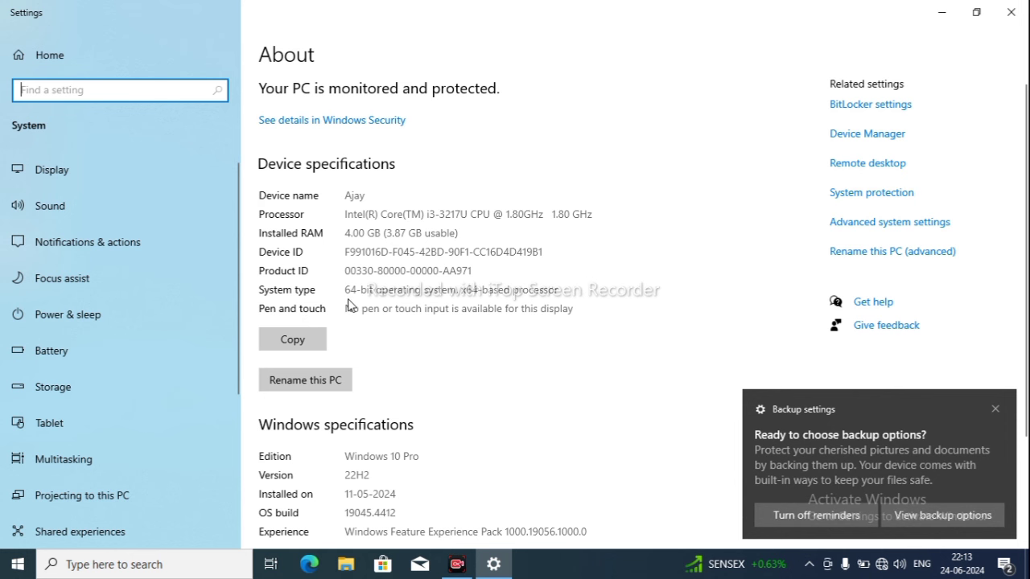
scroll(348, 304, "down", 3)
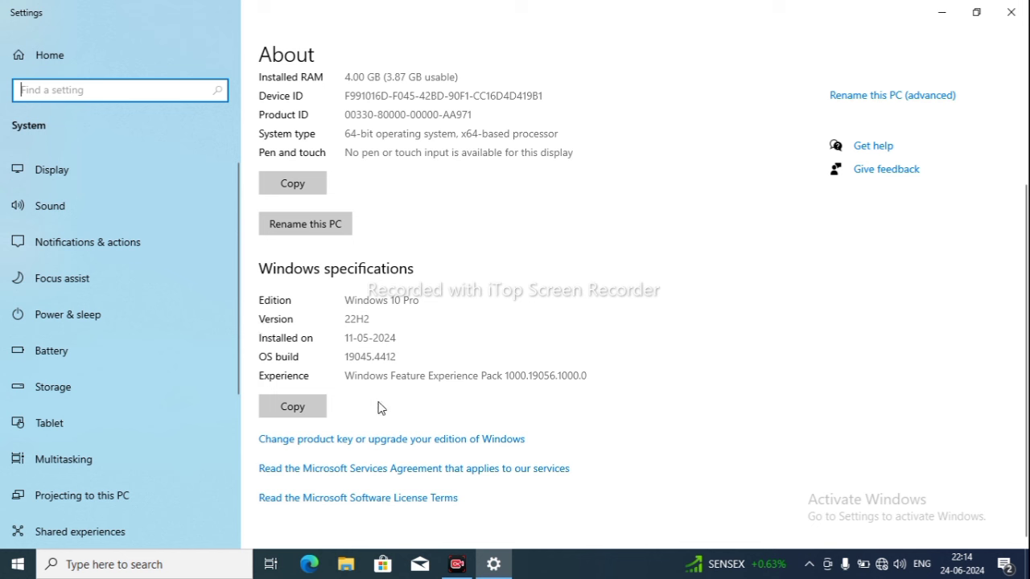
scroll(438, 453, "up", 3)
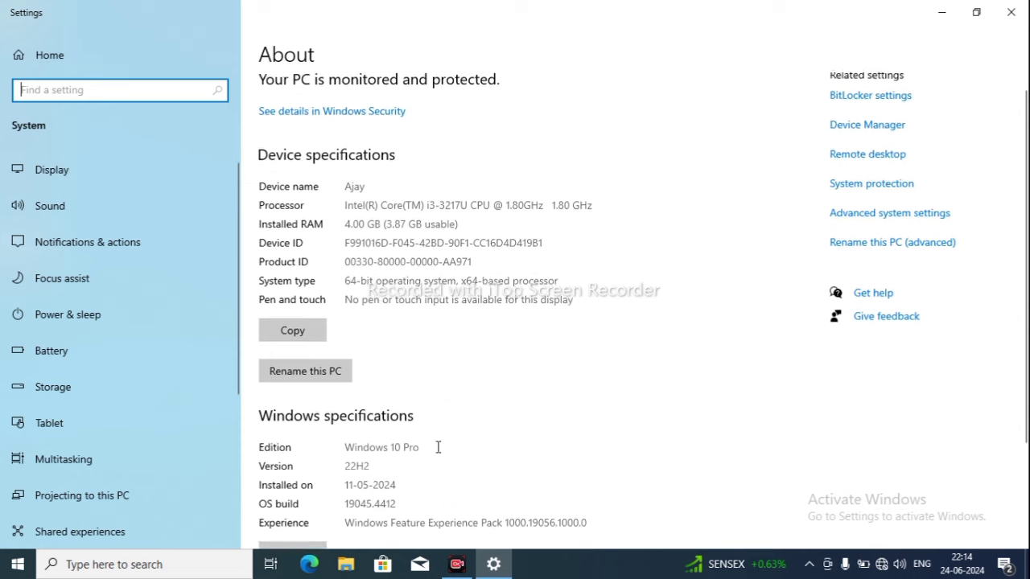
left_click(1011, 12)
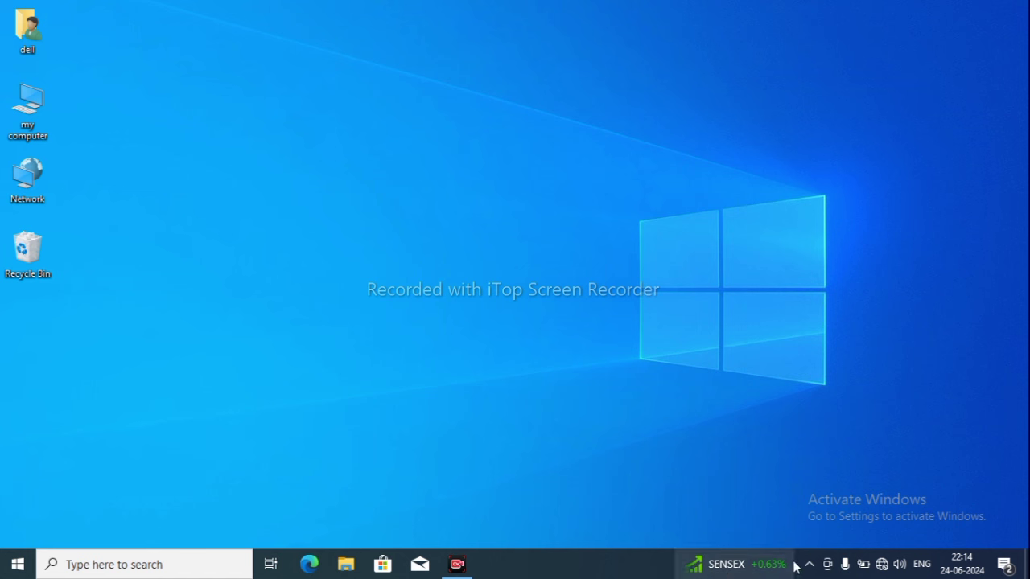
Search Windows for "control", open Control Panel to view its categories, and close it.
left_click(110, 565)
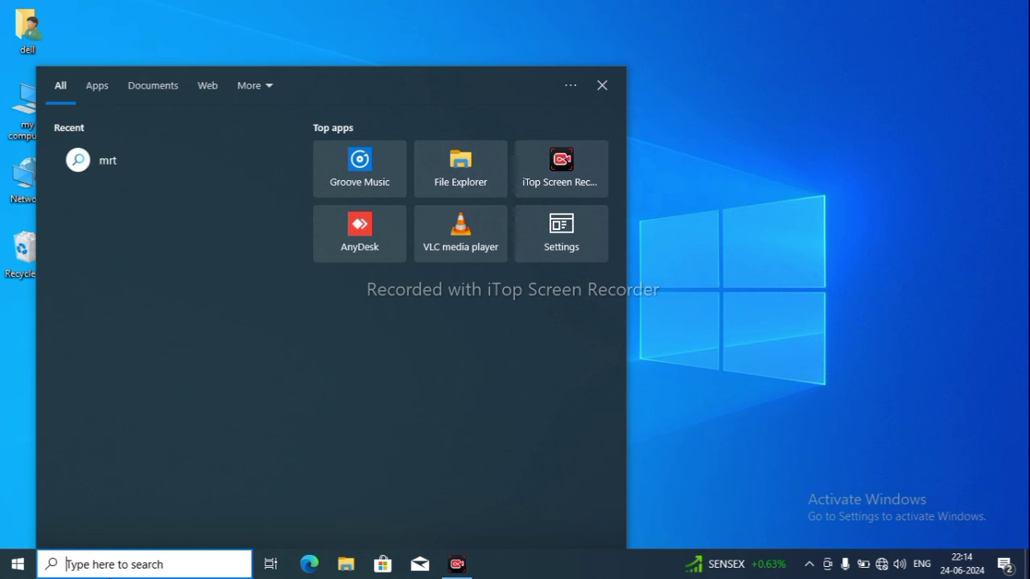
type("control")
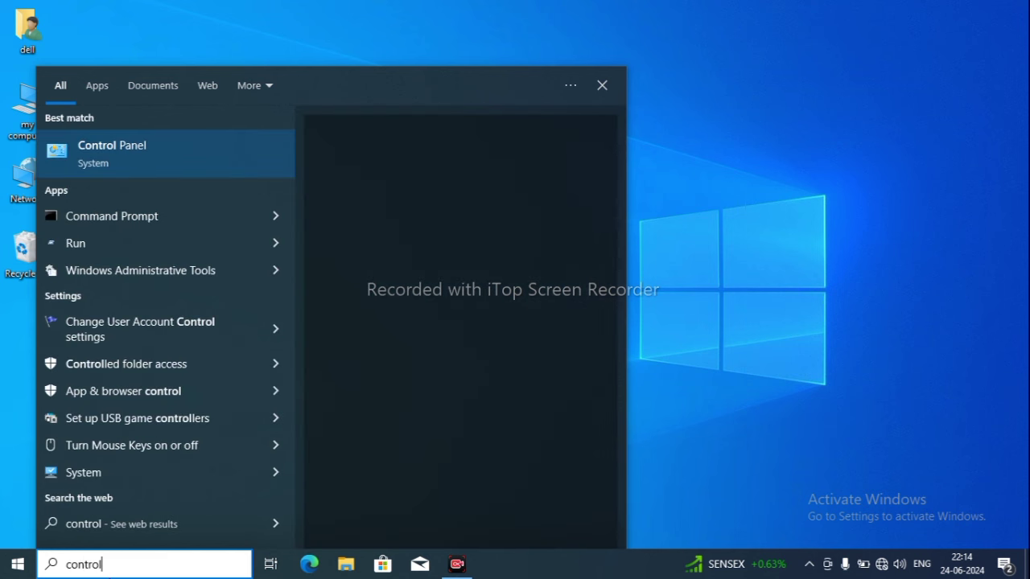
left_click(191, 163)
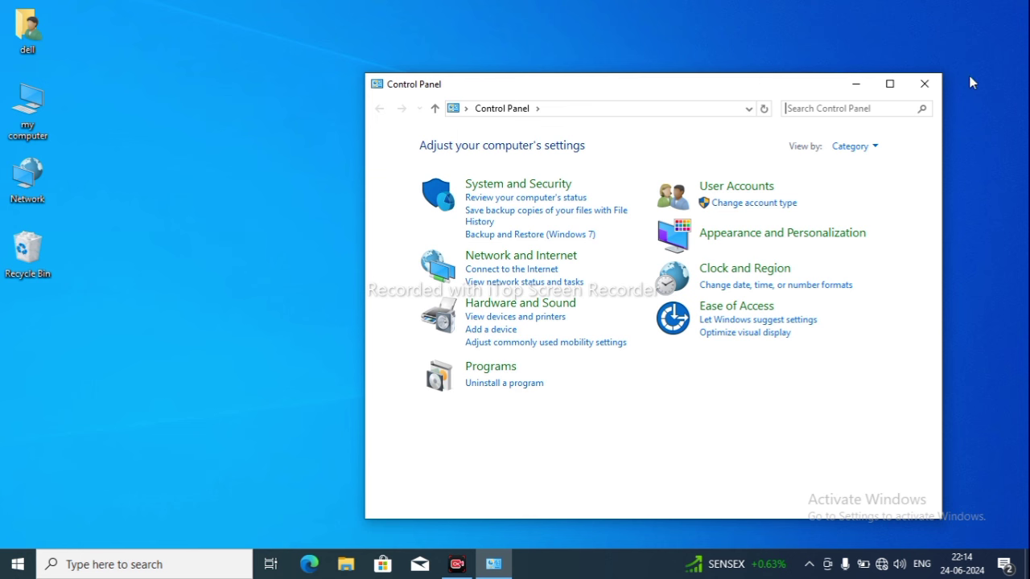
left_click(925, 84)
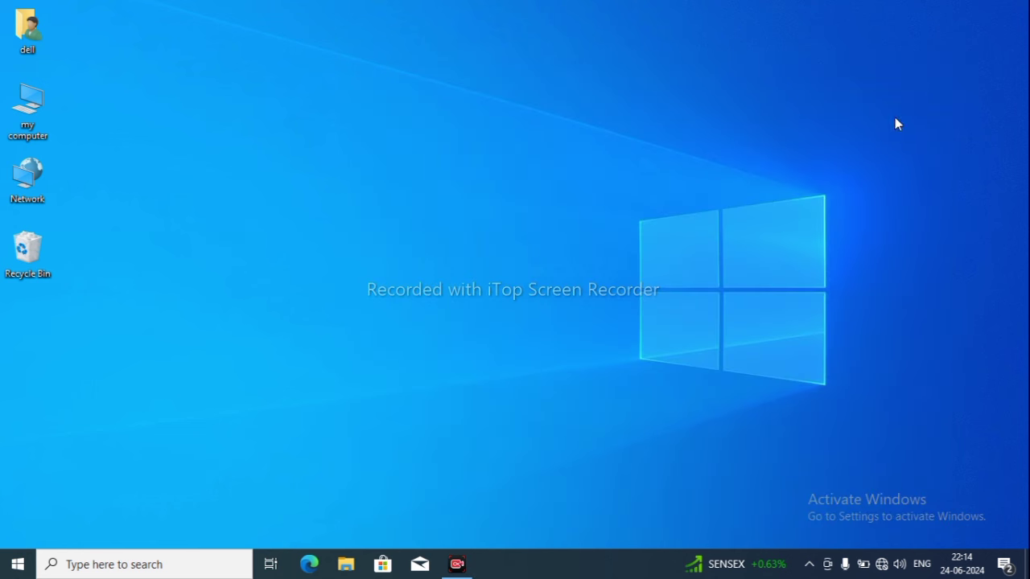
Examine the open windows and the timeline of past activities in Task View, and return to the desktop.
left_click(269, 568)
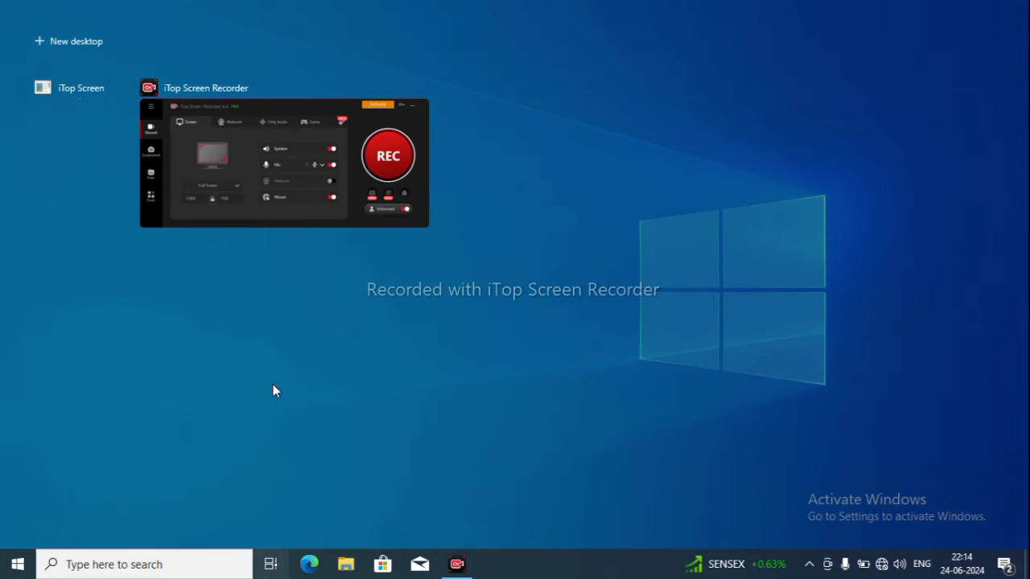
scroll(319, 374, "down", 3)
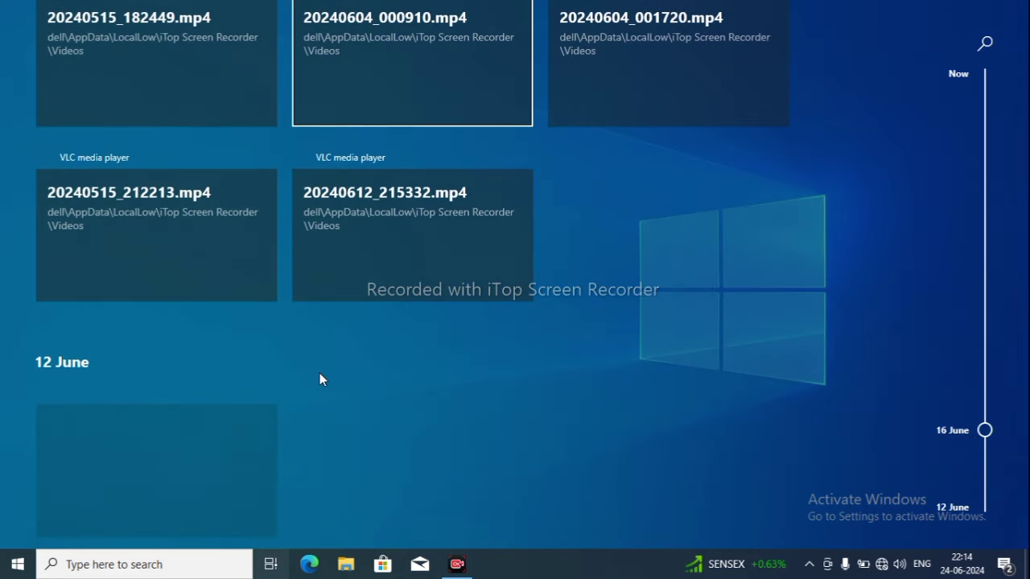
scroll(320, 380, "down", 1)
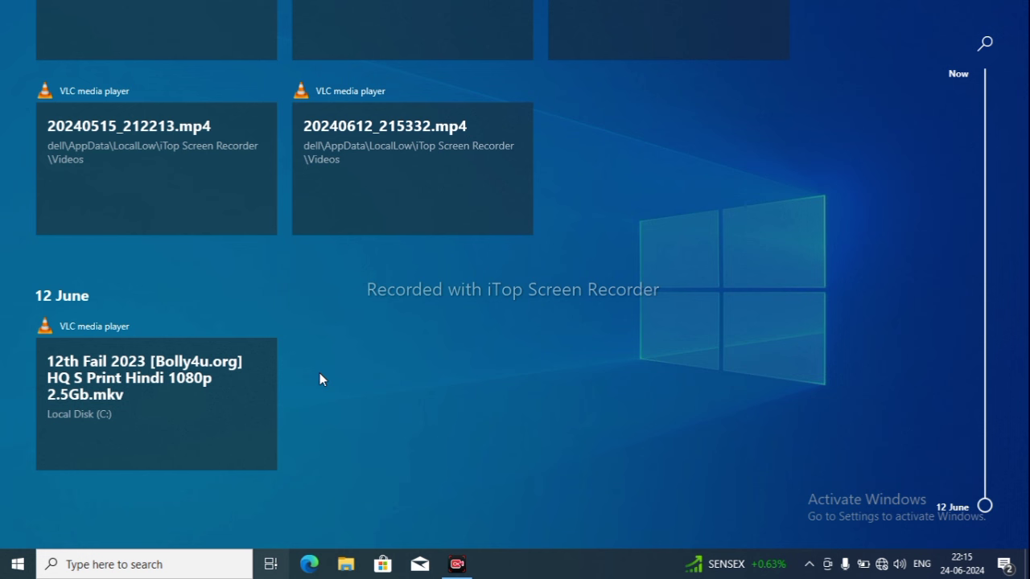
scroll(320, 380, "up", 1)
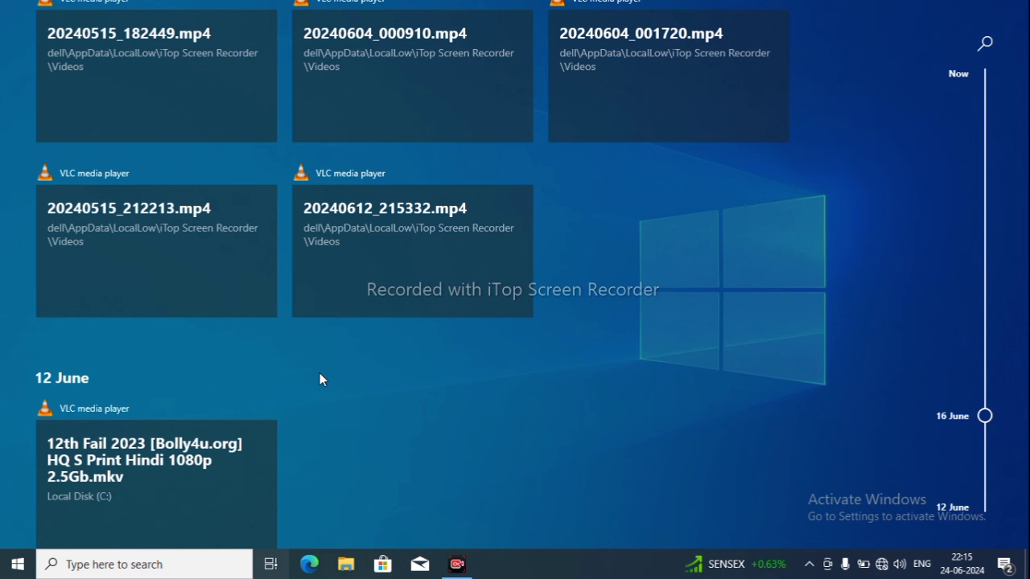
scroll(319, 379, "up", 2)
scroll(320, 379, "down", 3)
scroll(319, 374, "down", 1)
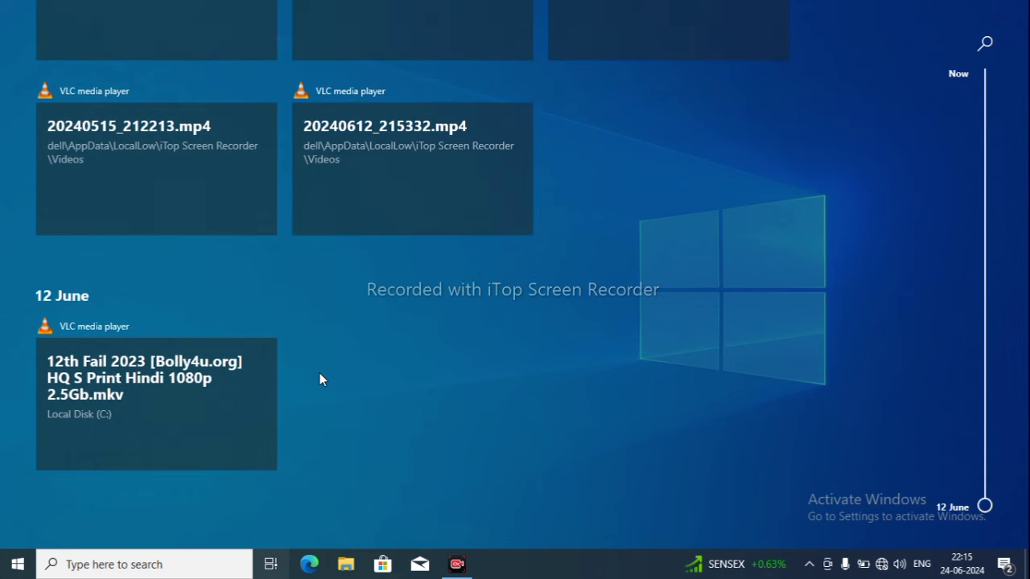
scroll(320, 376, "up", 5)
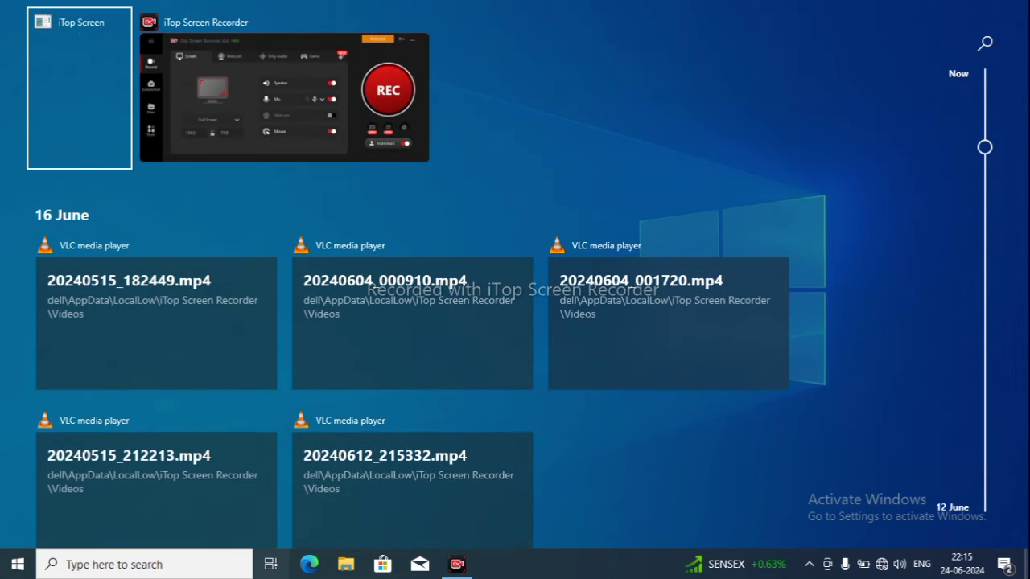
key("Escape")
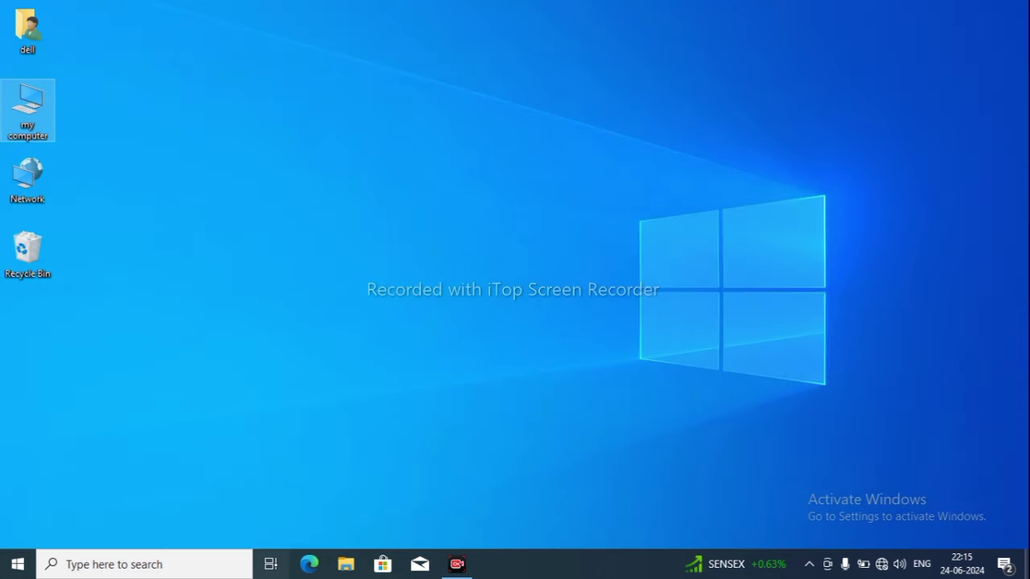
Open File Explorer to view the frequent folders and recent files under Quick access.
left_click(346, 566)
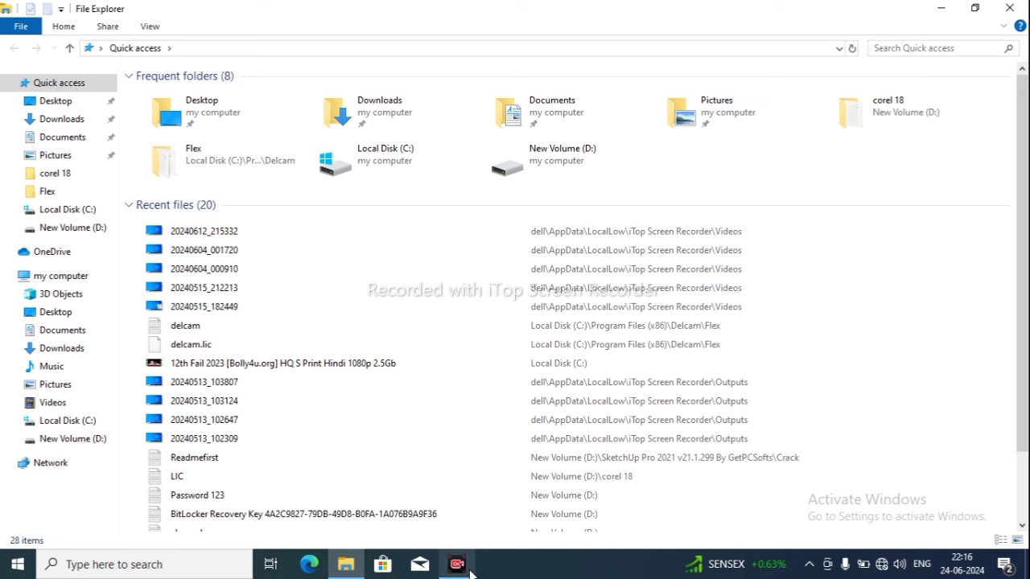
mouse_move(471, 573)
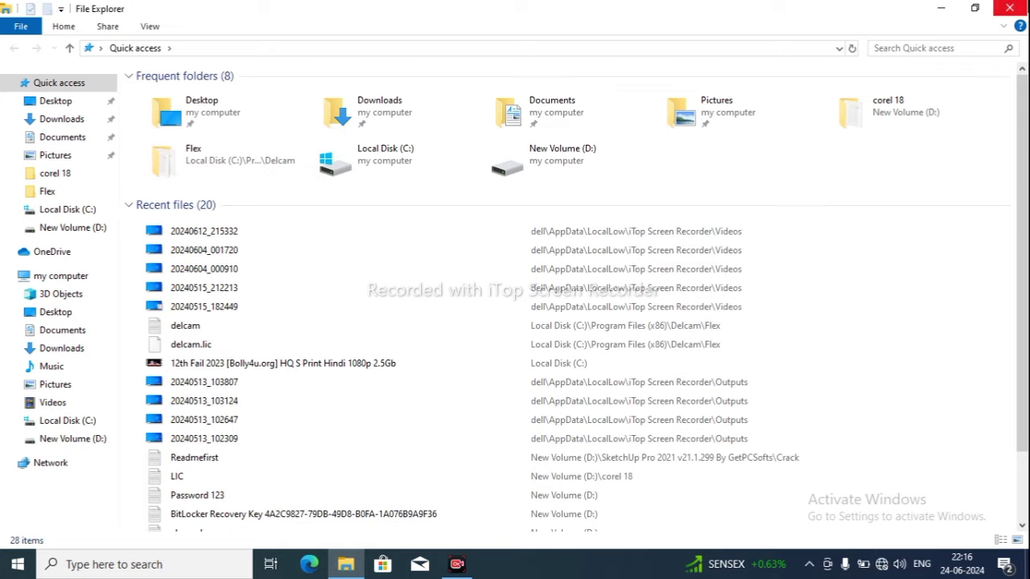
Leave File Explorer, open Windows Security from the hidden notification area icons, view the virus and threat protection settings, and close it.
key("super+d")
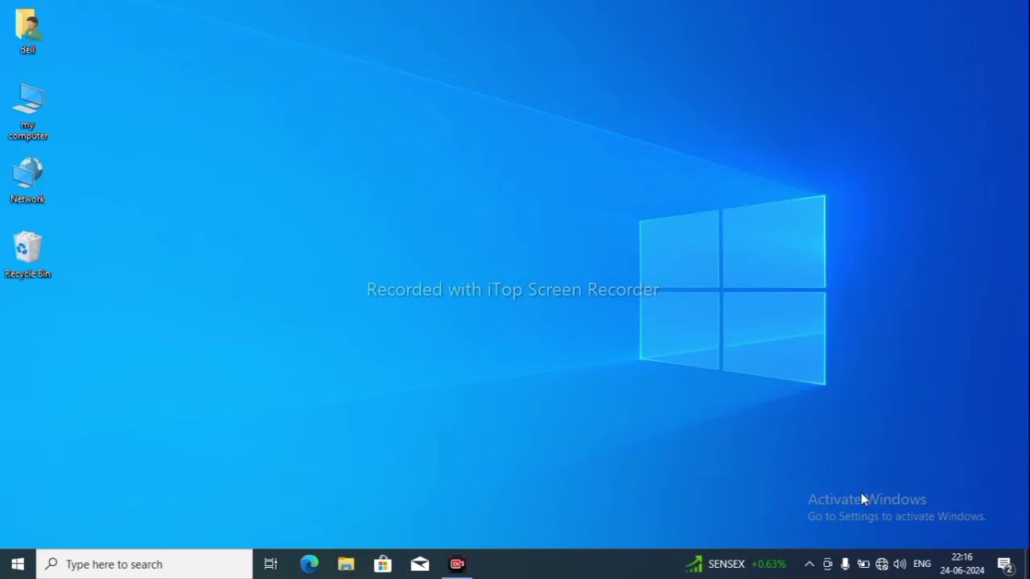
left_click(809, 564)
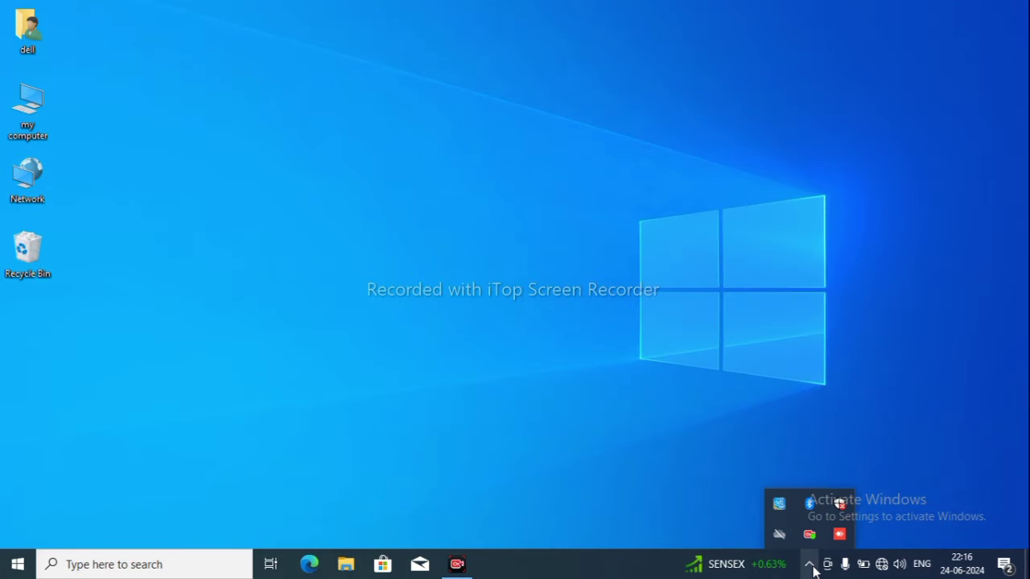
left_click(840, 505)
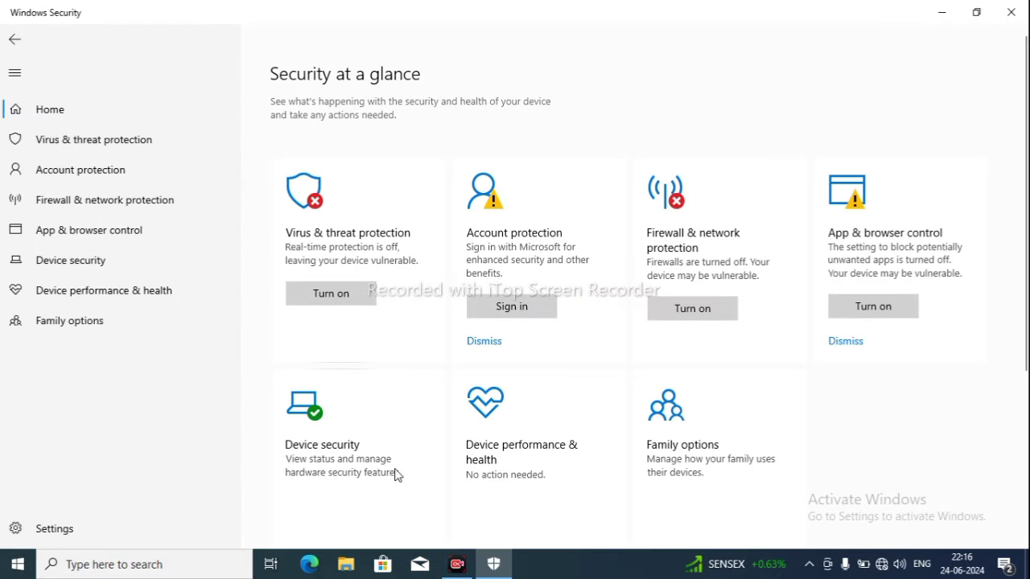
left_click(329, 491)
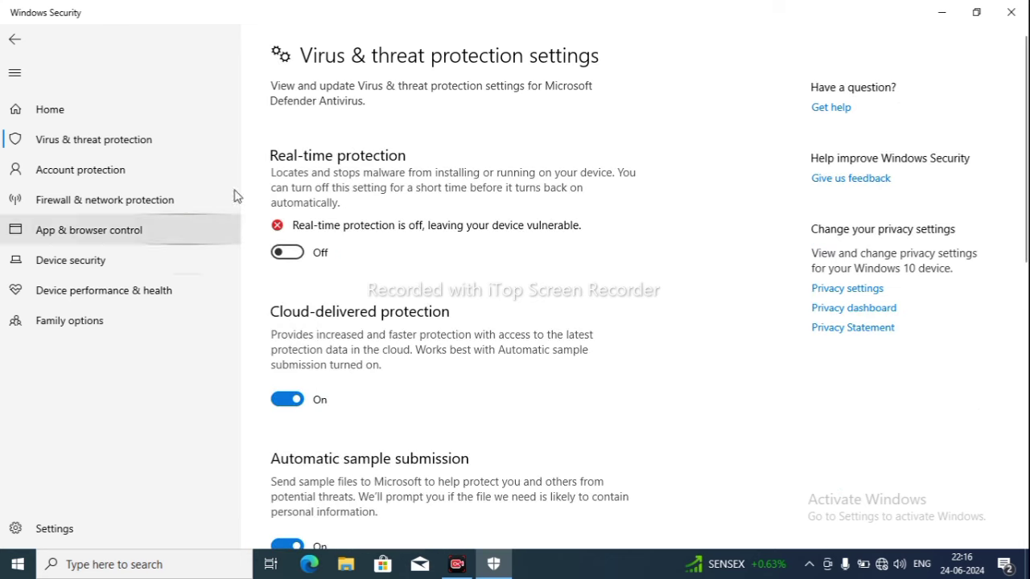
left_click(1011, 12)
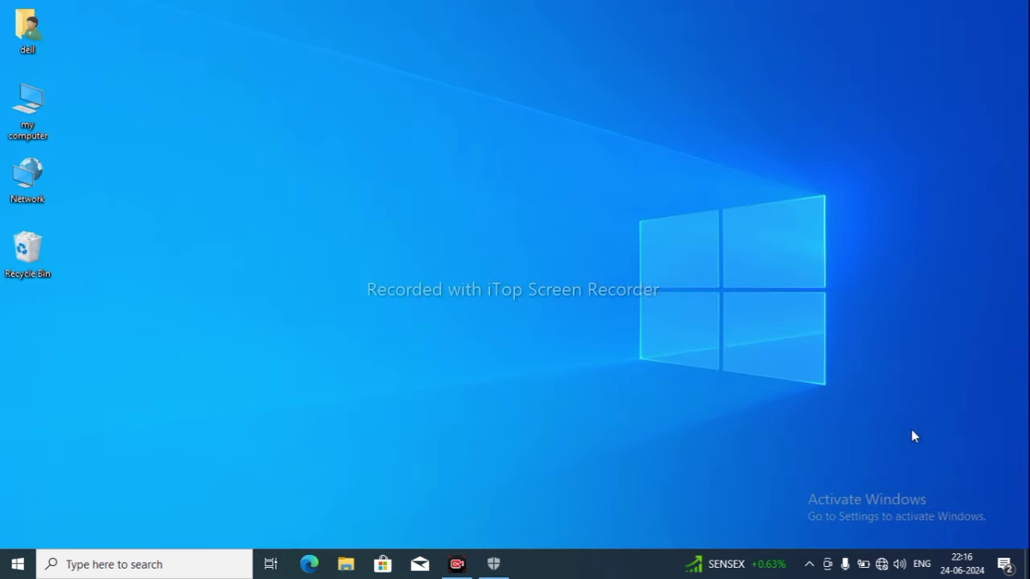
Check the battery status and power mode, and view the network connection options in the notification area.
mouse_move(864, 566)
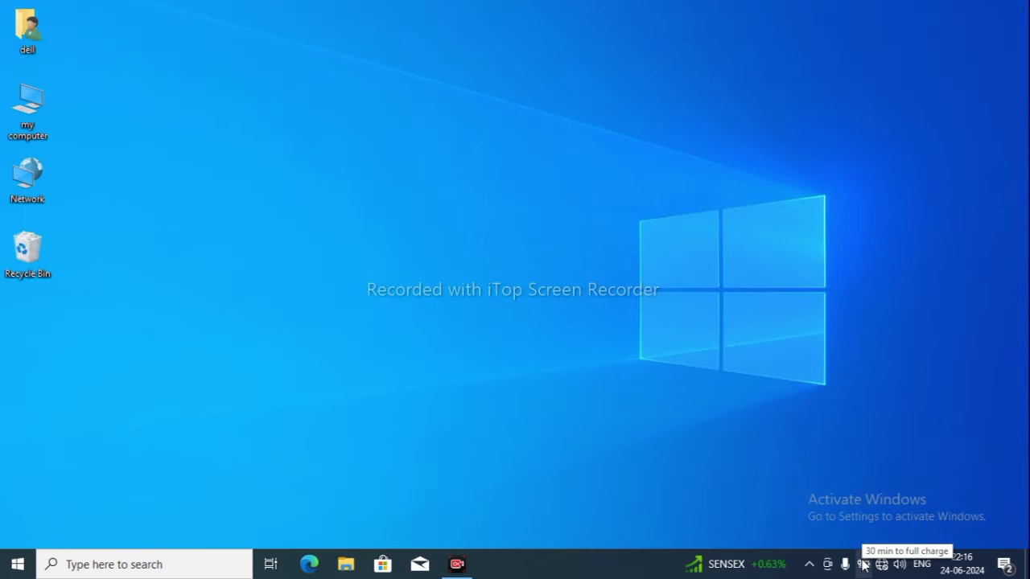
left_click(864, 566)
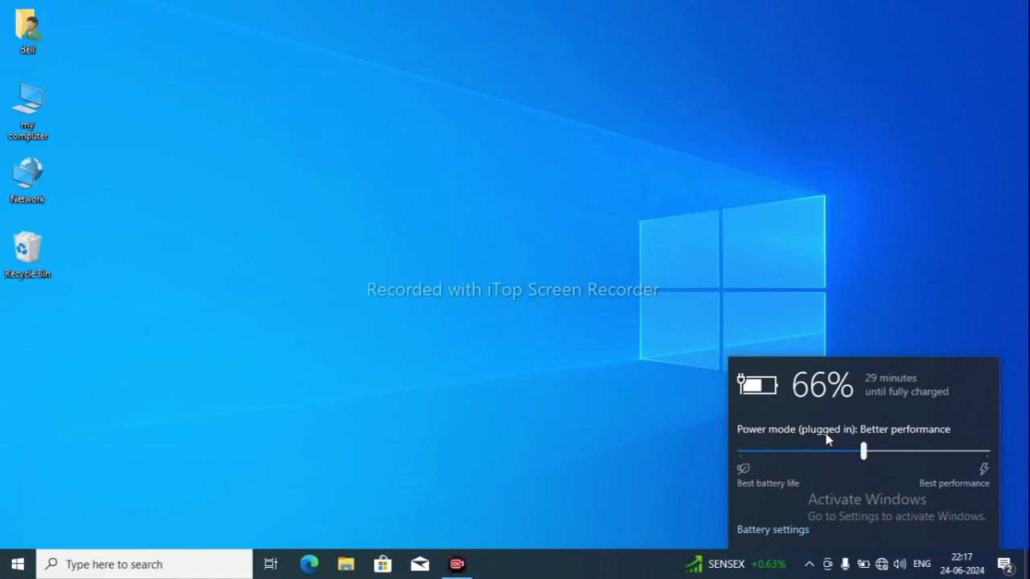
left_click(582, 483)
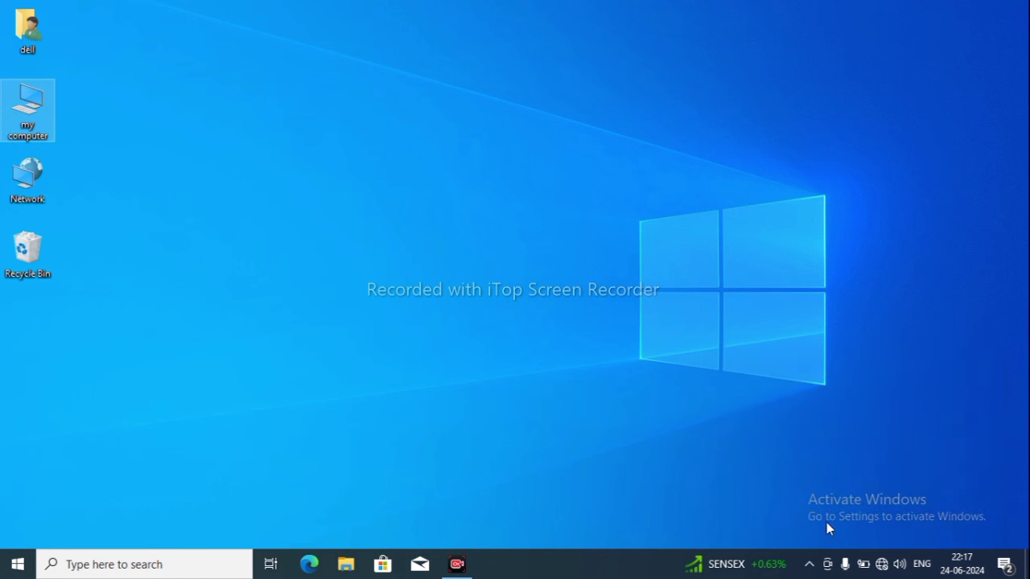
left_click(882, 565)
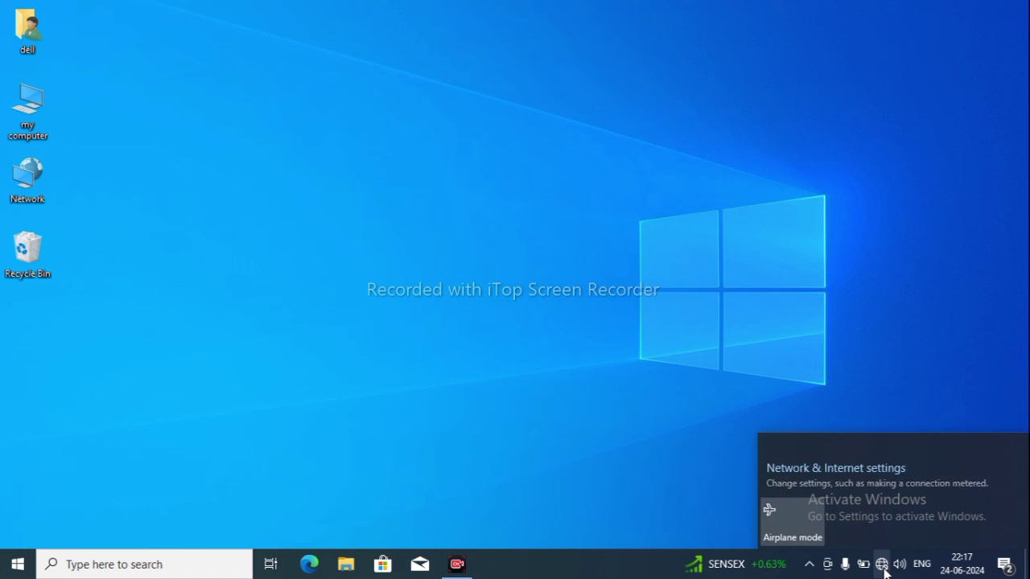
left_click(837, 386)
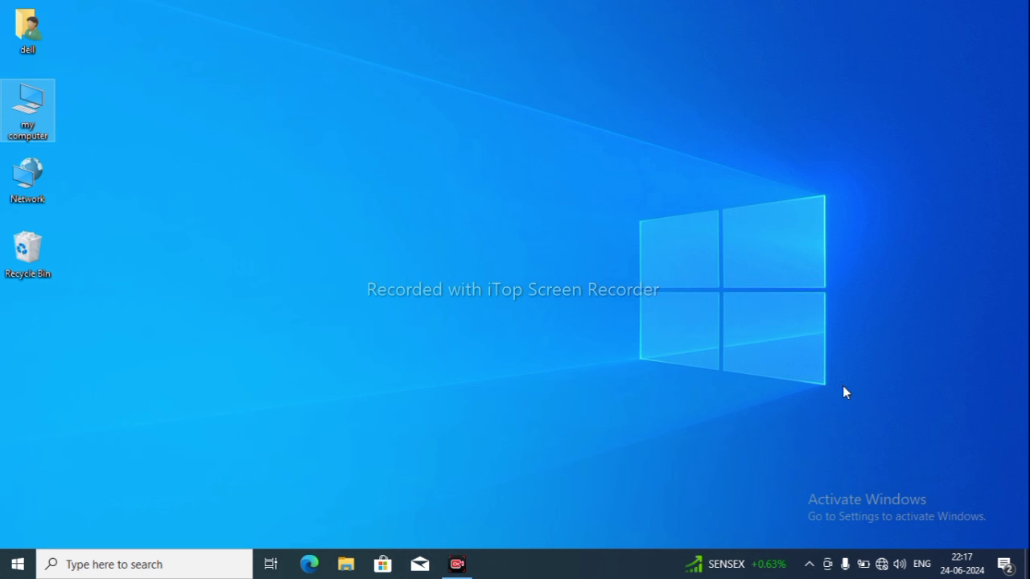
left_click(882, 565)
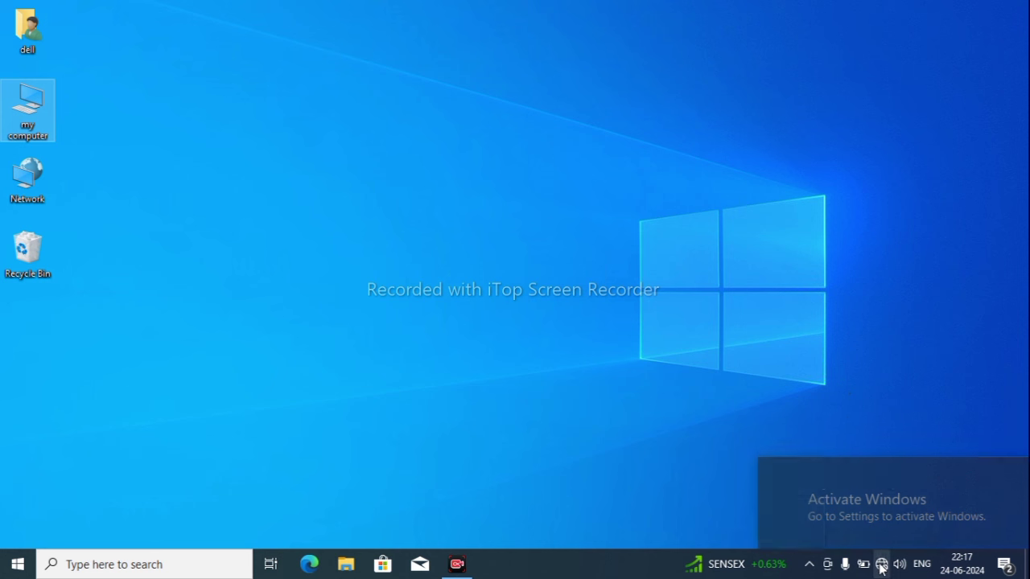
Lower the speaker volume, raise it back to 100, and close the volume control.
left_click(899, 565)
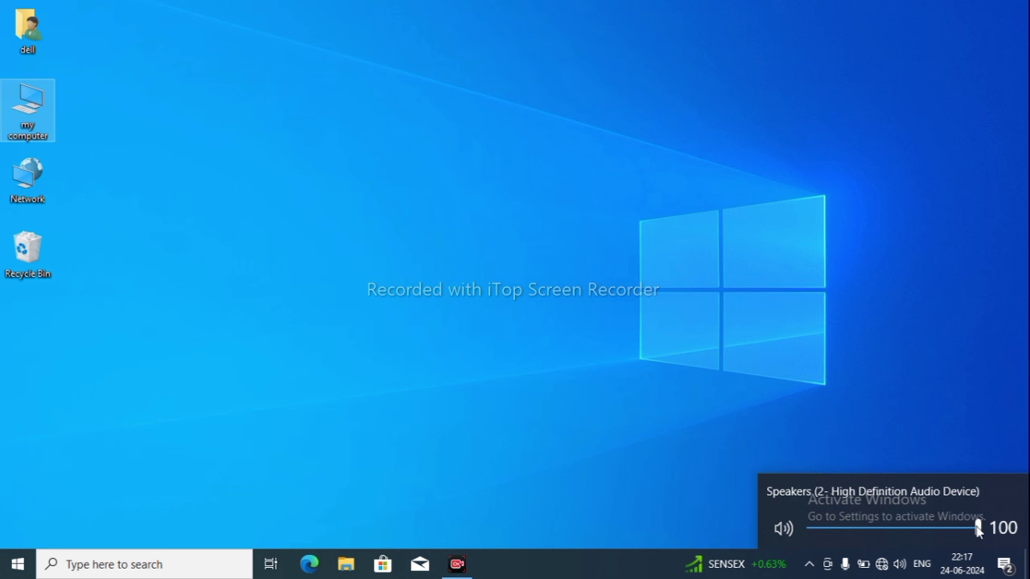
left_click(924, 529)
left_click(970, 529)
left_click(979, 529)
left_click(620, 373)
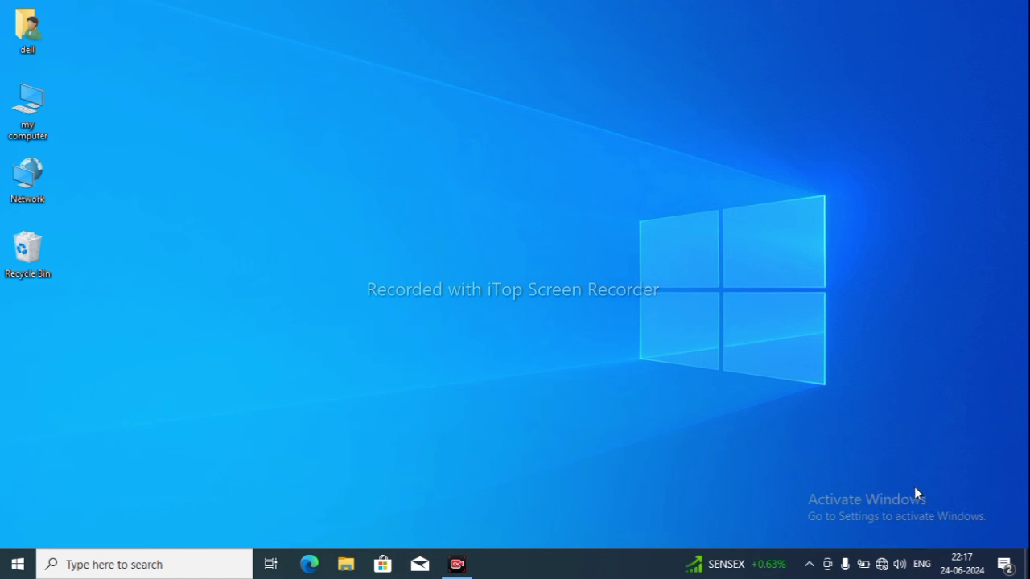
View the available keyboard languages and the clock's options for adjusting the date and time, without changing anything.
left_click(921, 564)
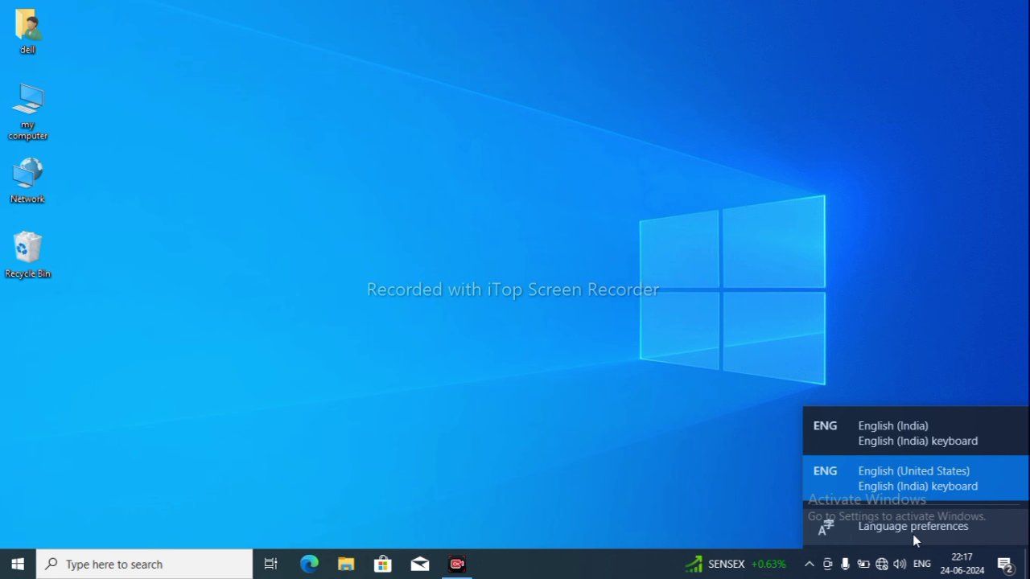
left_click(692, 449)
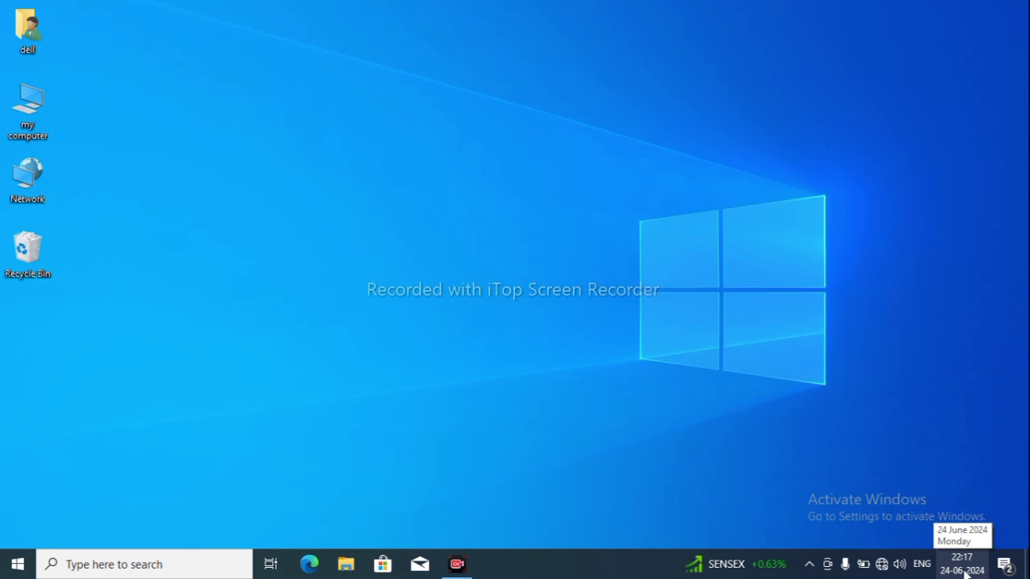
right_click(970, 573)
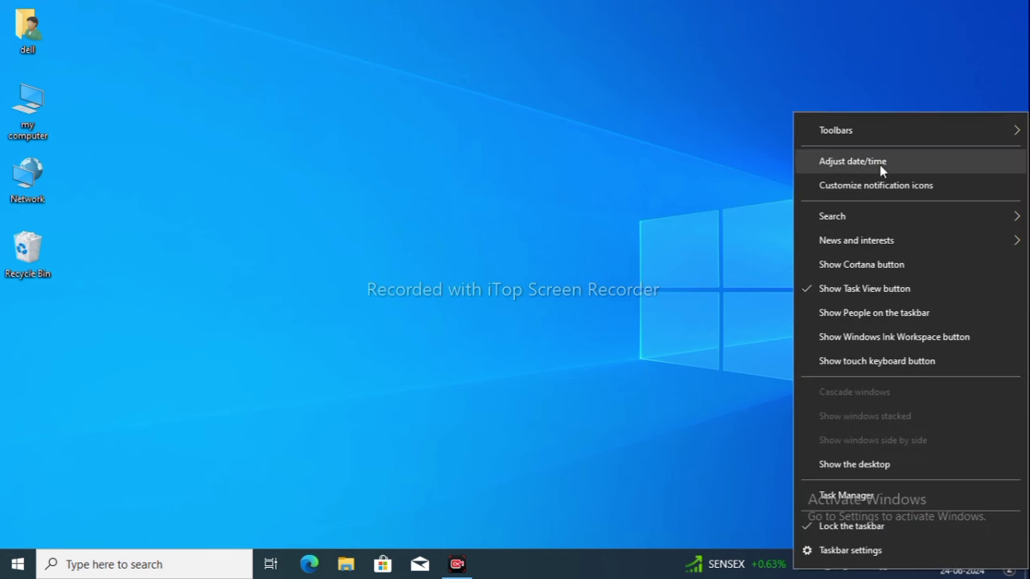
left_click(595, 229)
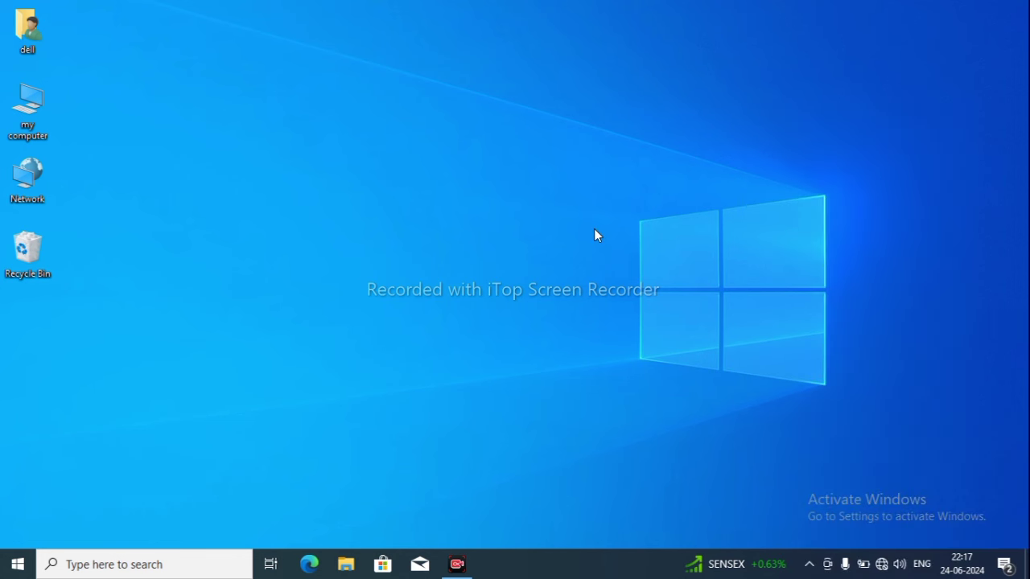
Review the notifications in the action center, clear them all, and expand the full set of quick actions.
left_click(1004, 566)
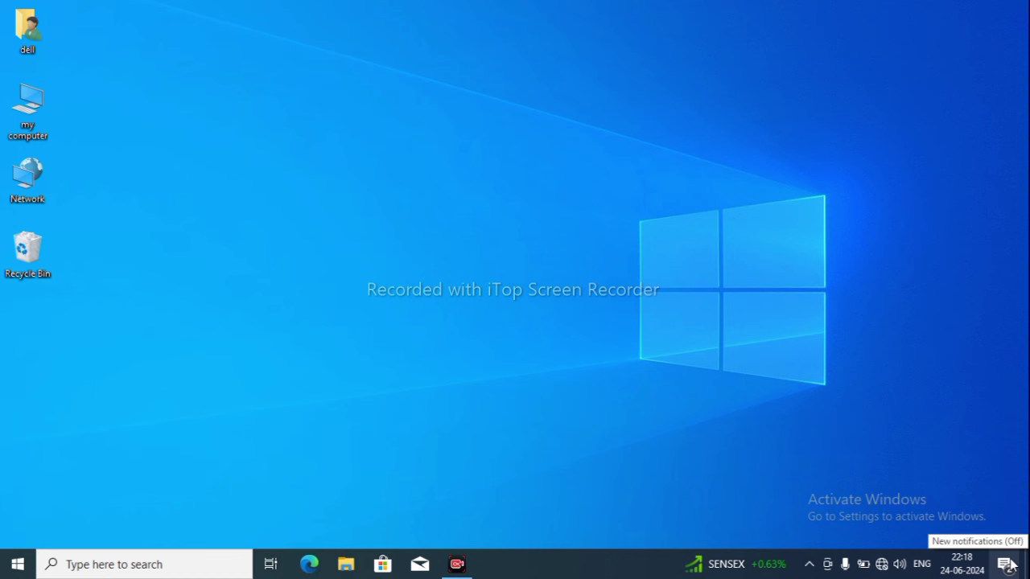
left_click(1007, 566)
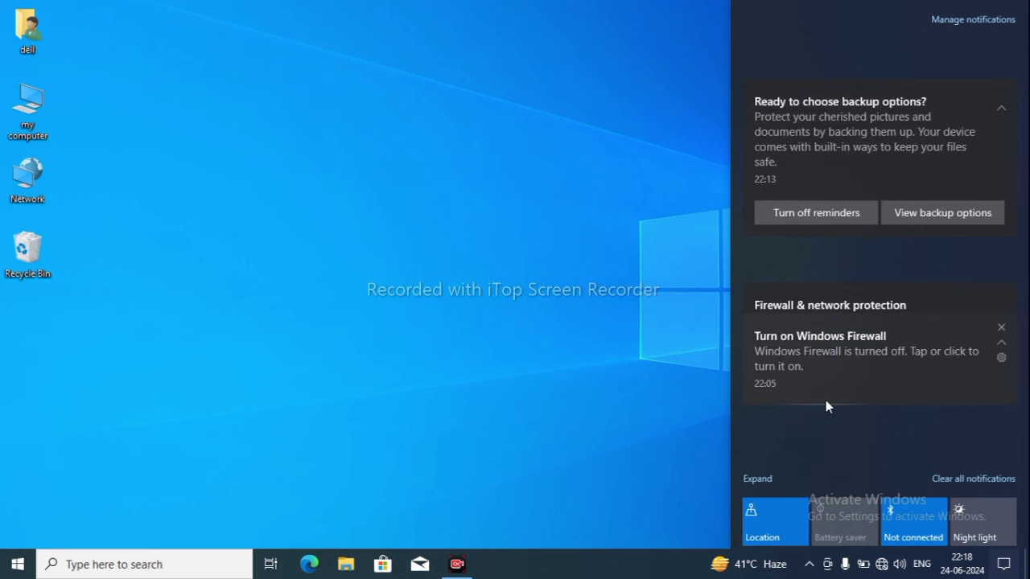
left_click(965, 478)
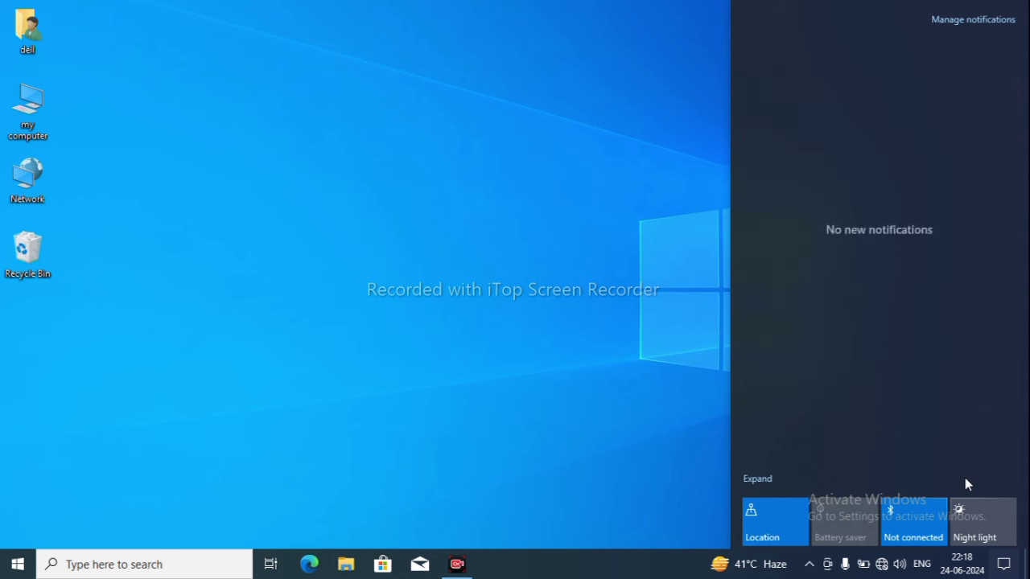
left_click(764, 479)
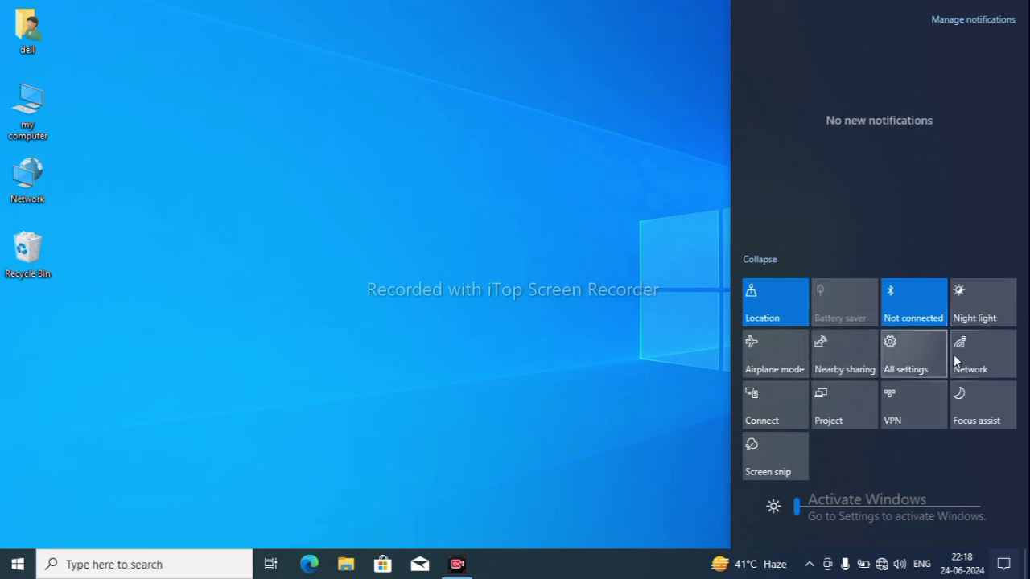
Turn night light on and off again, and open the network options from the quick actions.
left_click(975, 319)
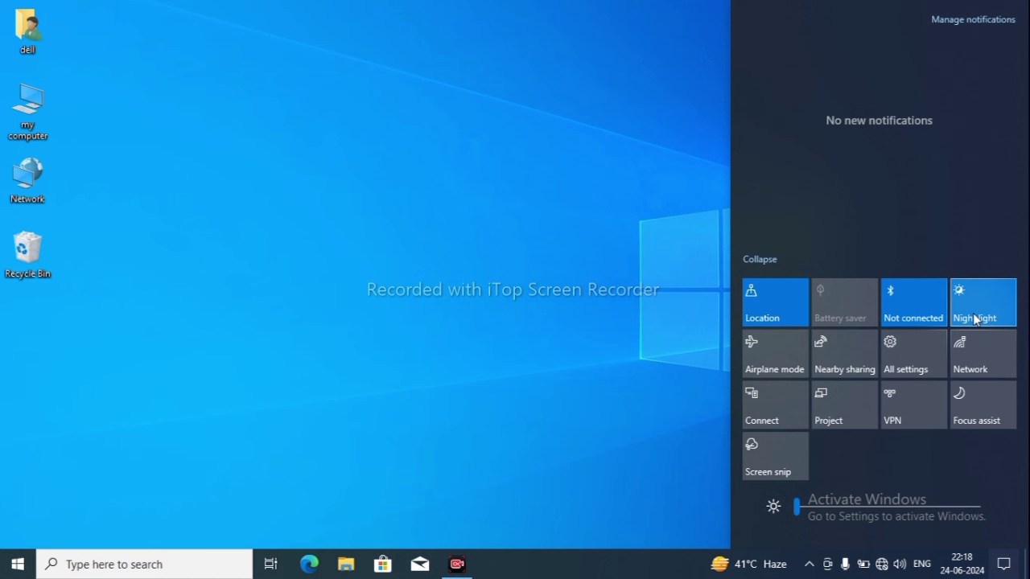
left_click(974, 319)
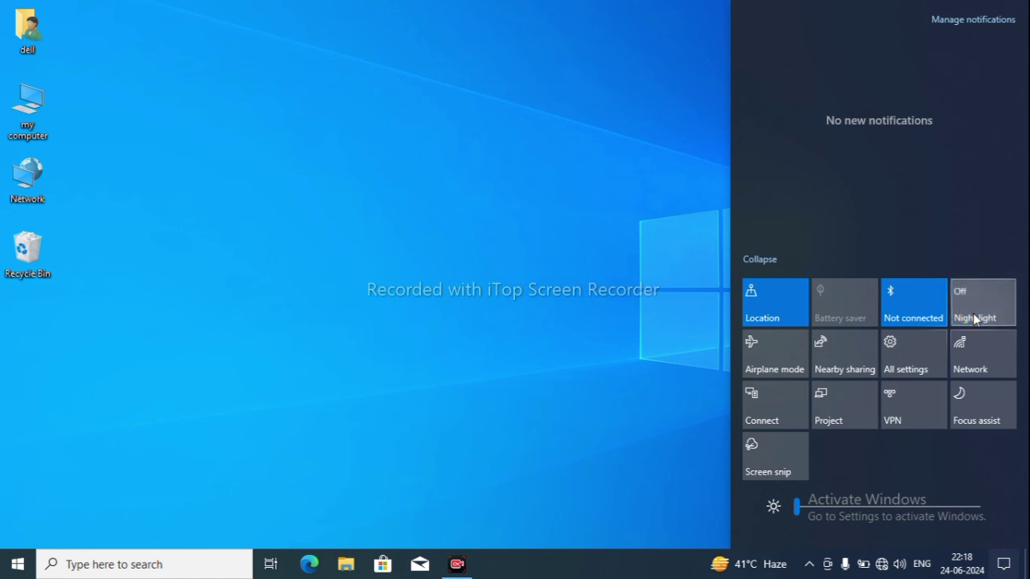
left_click(978, 355)
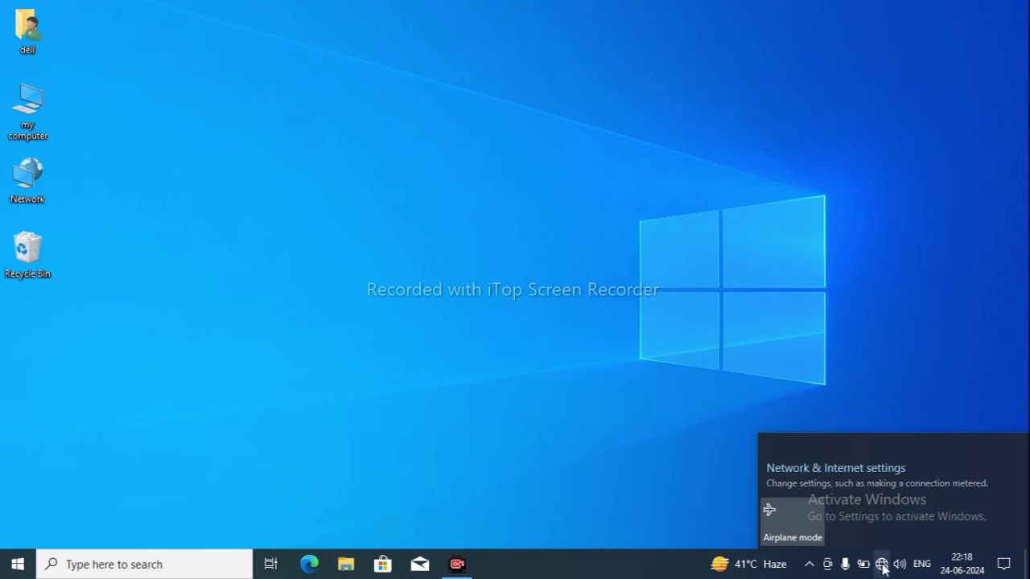
Reopen the action center, raise the screen brightness to maximum, reduce it to about the middle of its range, and close the panel.
left_click(1003, 565)
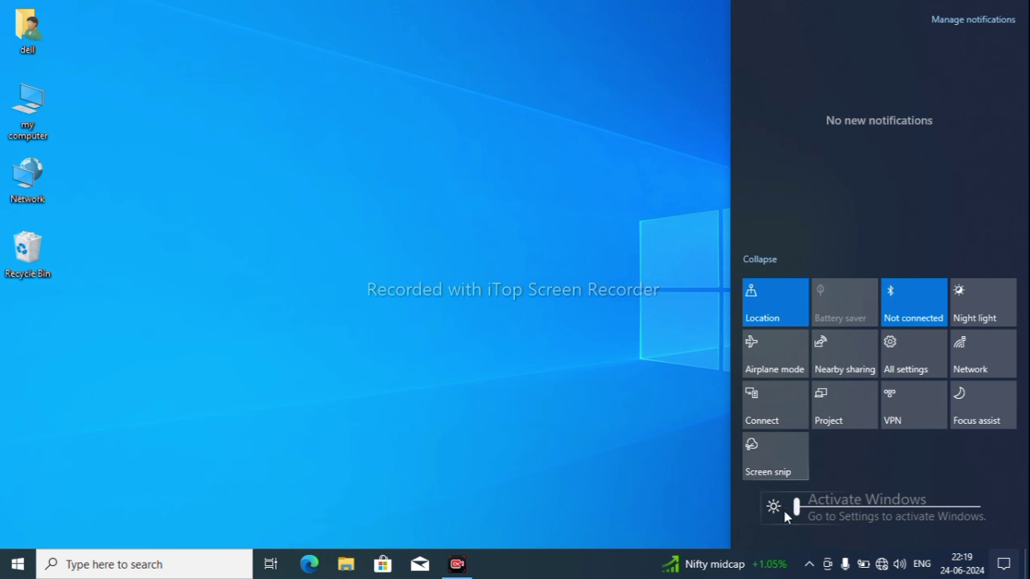
left_click_drag(797, 505, 812, 507)
left_click_drag(810, 507, 985, 511)
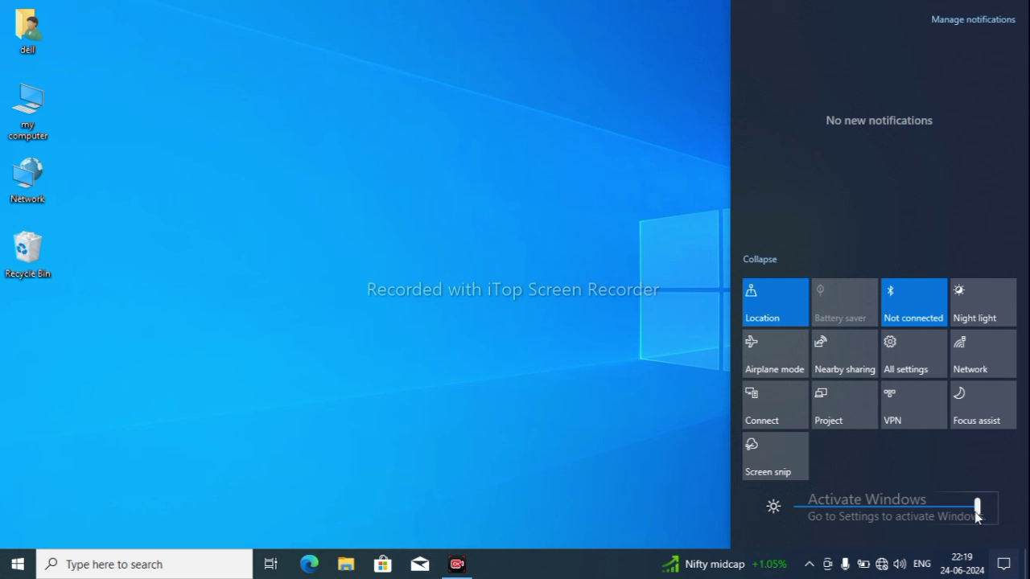
left_click(977, 513)
left_click_drag(977, 505, 880, 506)
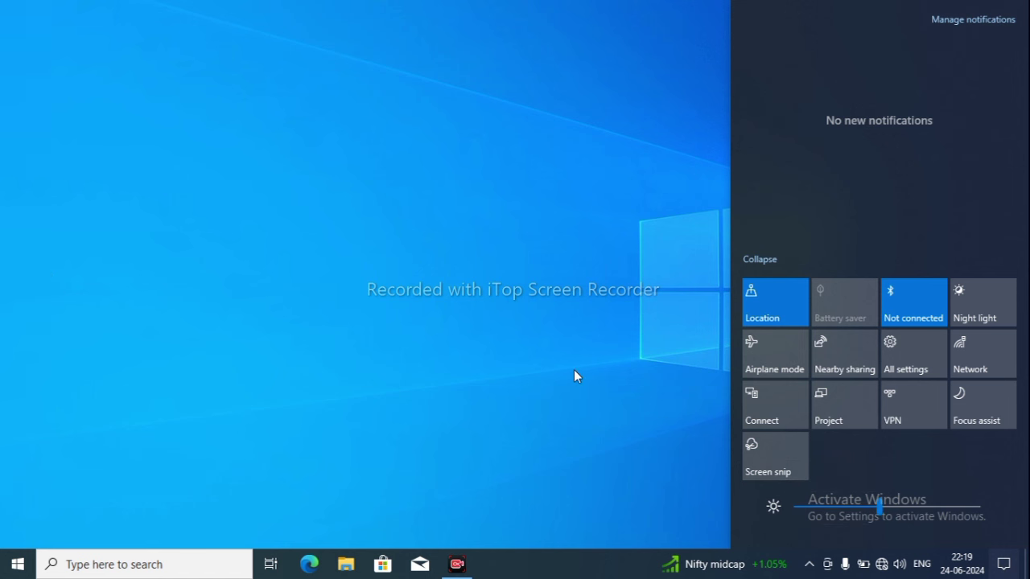
left_click(574, 375)
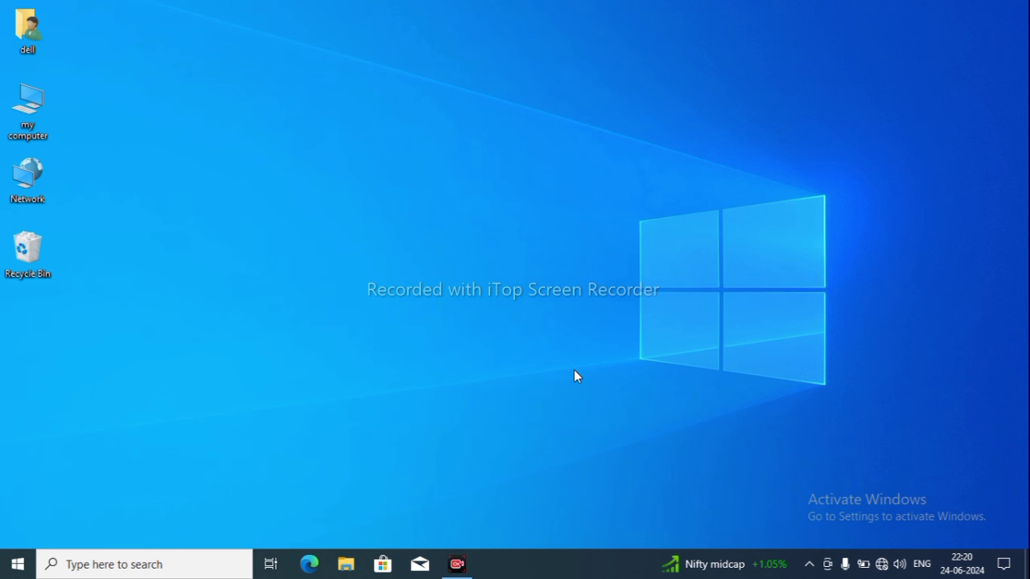
left_click(457, 564)
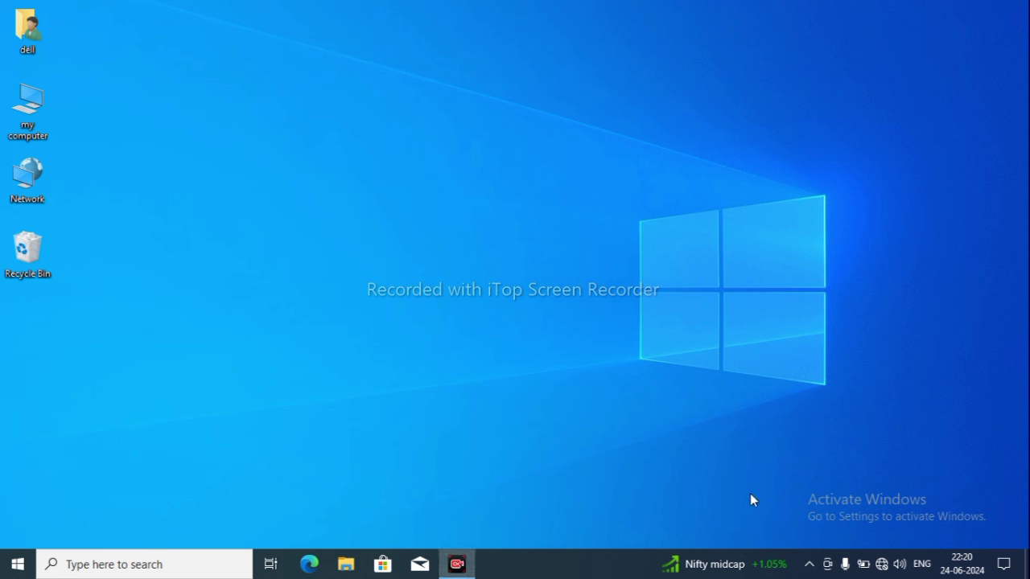